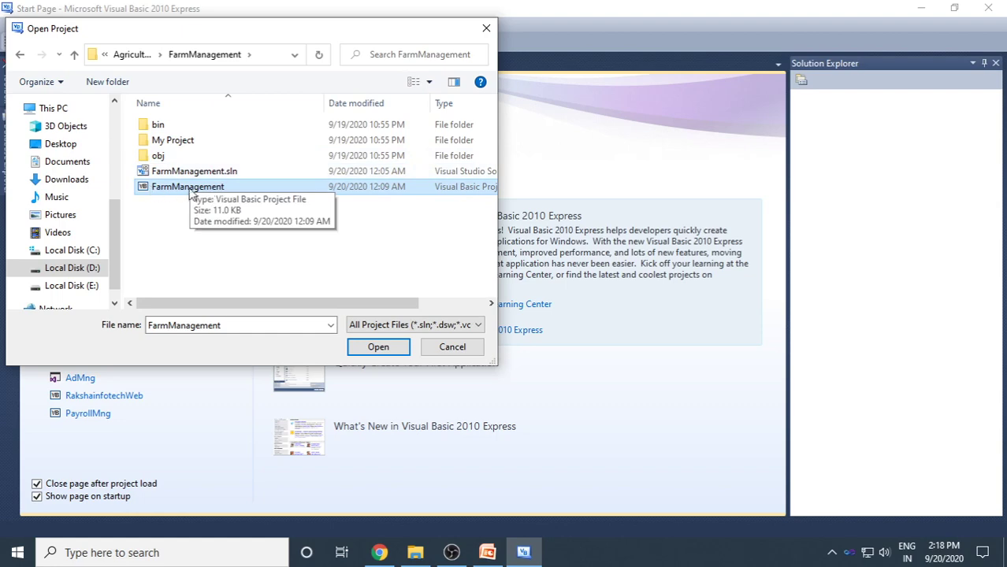
Open the FarmManagement project, review Module1.vb's connection code, and open the LoginForm designer.
{"action": "left_click", "coordinate": [398, 347]}
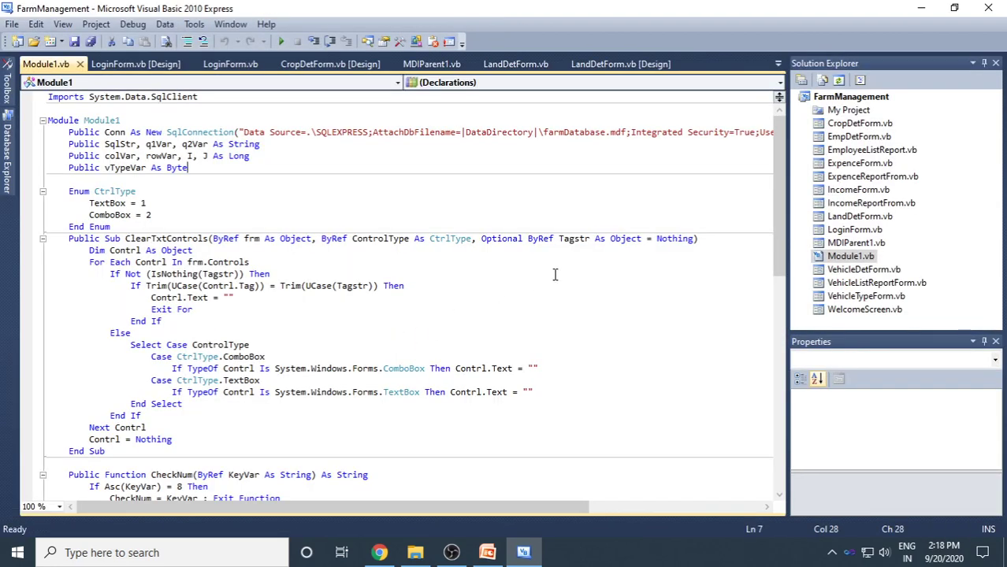
{"action": "double_click", "coordinate": [869, 258]}
{"action": "scroll", "coordinate": [331, 335], "scroll_direction": "down", "scroll_amount": 6}
{"action": "scroll", "coordinate": [271, 386], "scroll_direction": "down", "scroll_amount": 1}
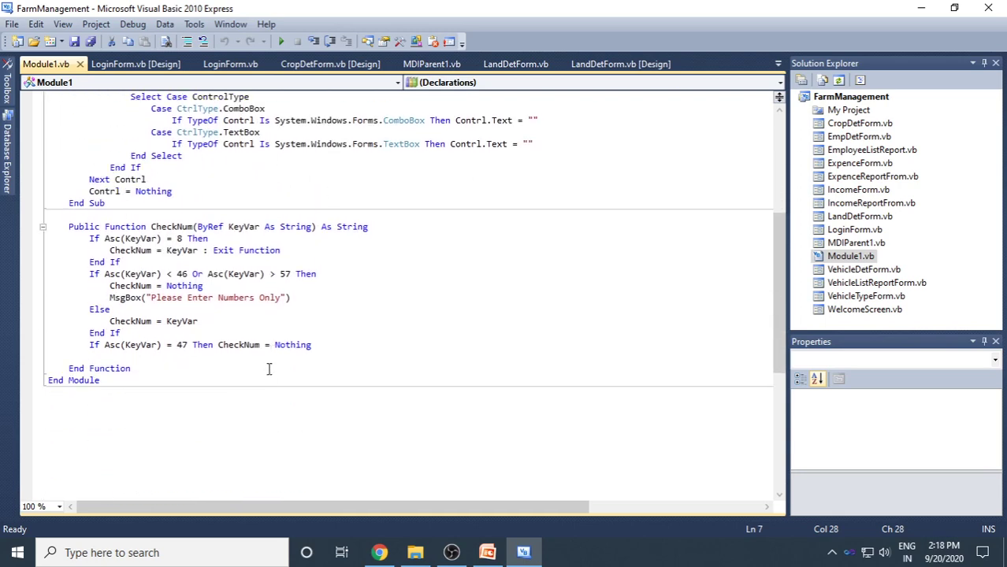
{"action": "scroll", "coordinate": [315, 331], "scroll_direction": "up", "scroll_amount": 7}
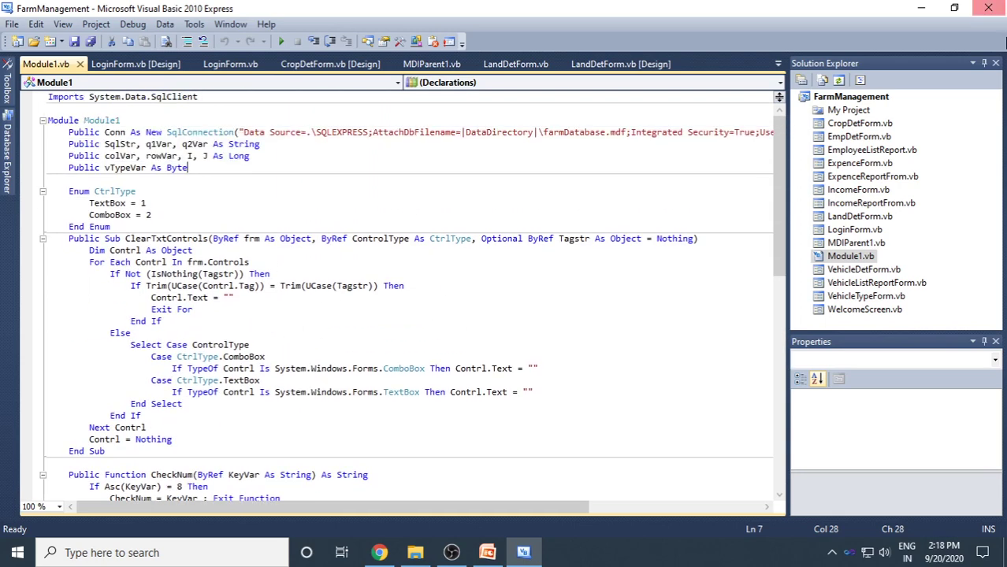
{"action": "double_click", "coordinate": [851, 231]}
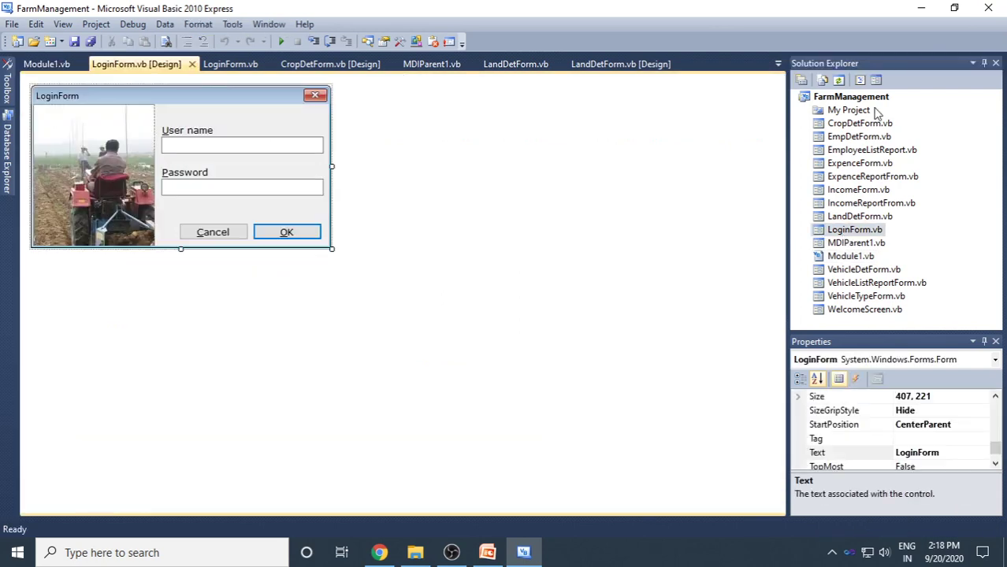
Show LoginForm's code and browse the farmDatabase.mdf tables in Database Explorer.
{"action": "left_click", "coordinate": [860, 82]}
{"action": "scroll", "coordinate": [659, 266], "scroll_direction": "up", "scroll_amount": 3}
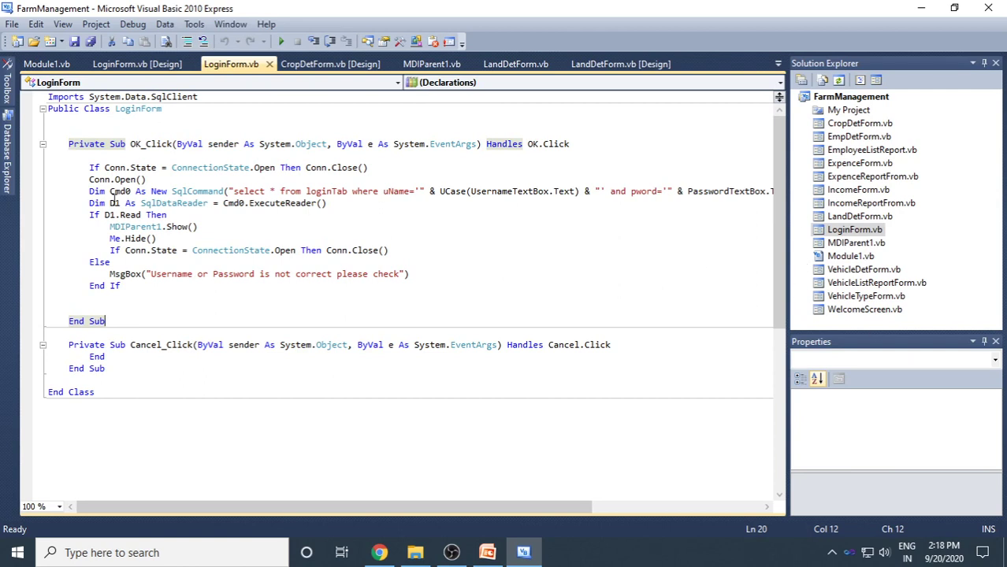
{"action": "mouse_move", "coordinate": [13, 183]}
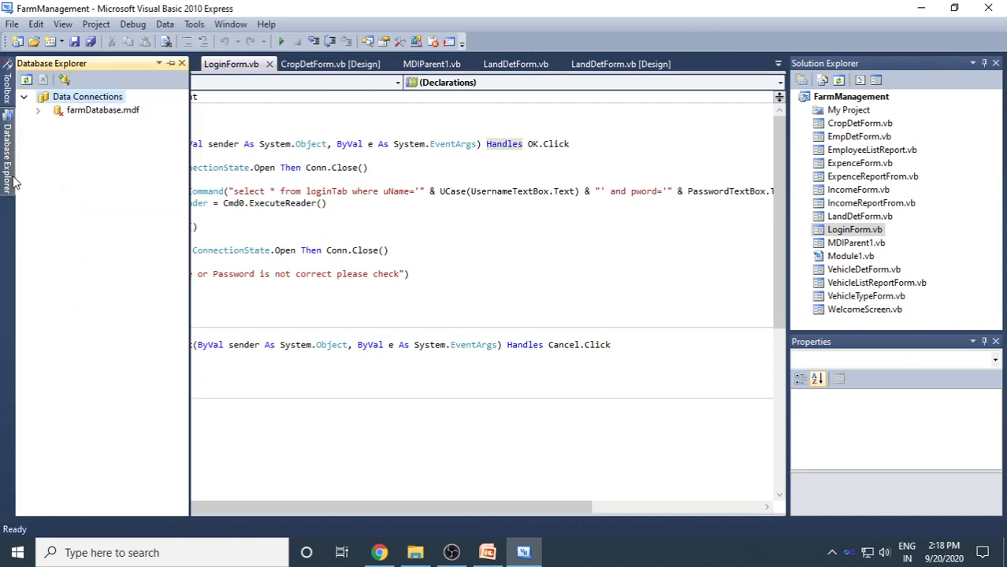
{"action": "left_click", "coordinate": [105, 114]}
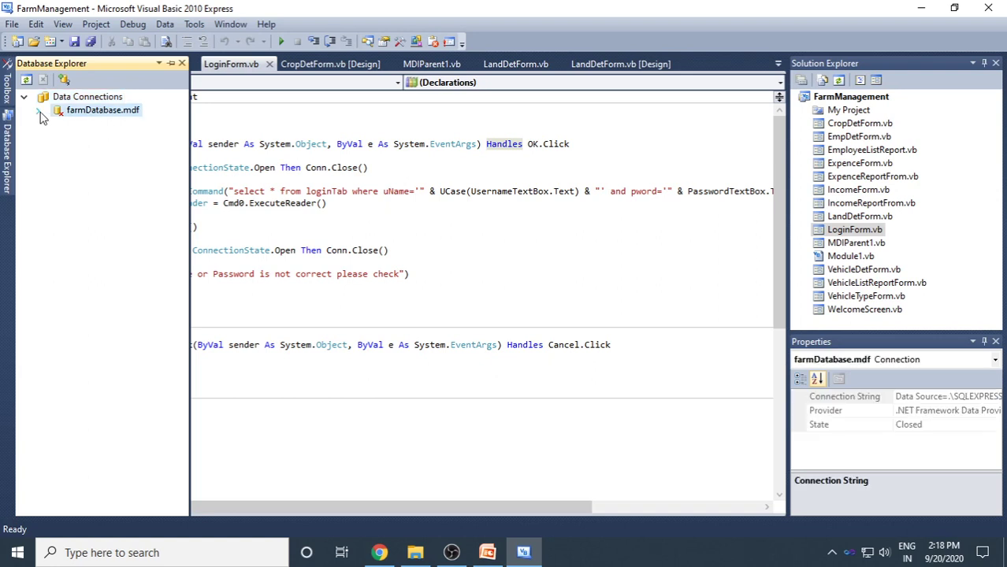
{"action": "left_click", "coordinate": [39, 111]}
{"action": "left_click", "coordinate": [53, 138]}
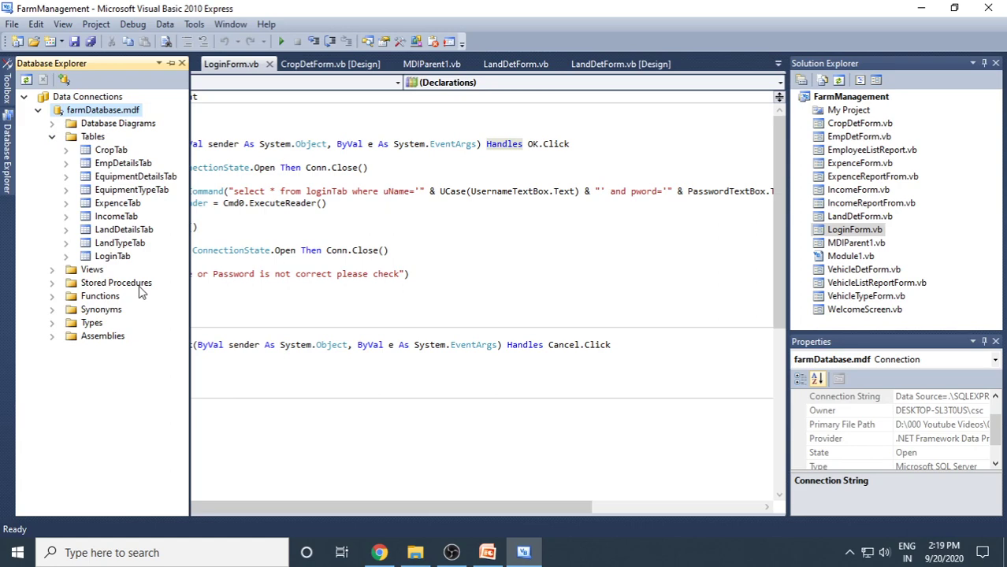
{"action": "left_click", "coordinate": [622, 285]}
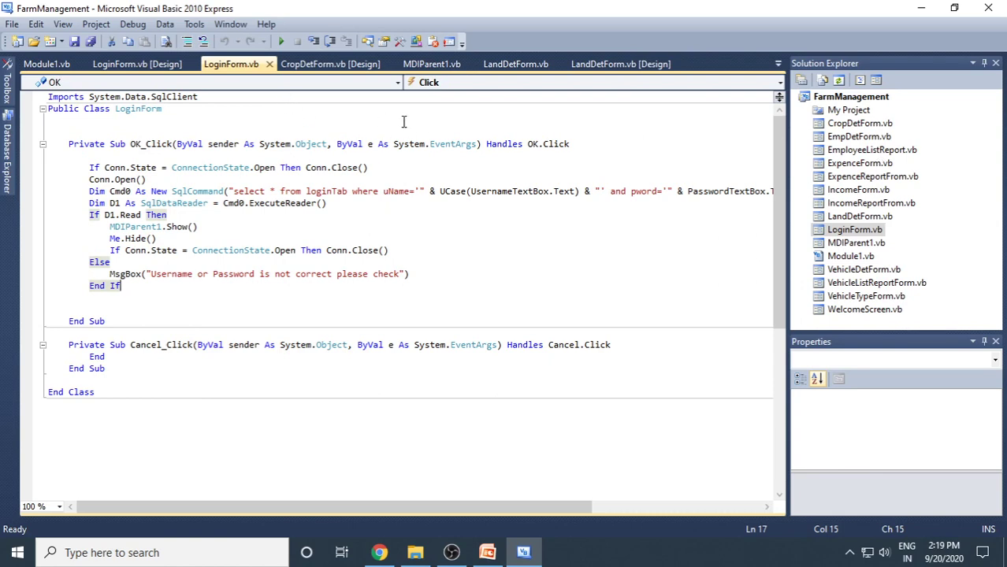
Run the app with Start Debugging and log in with the user name and password.
{"action": "left_click", "coordinate": [284, 41]}
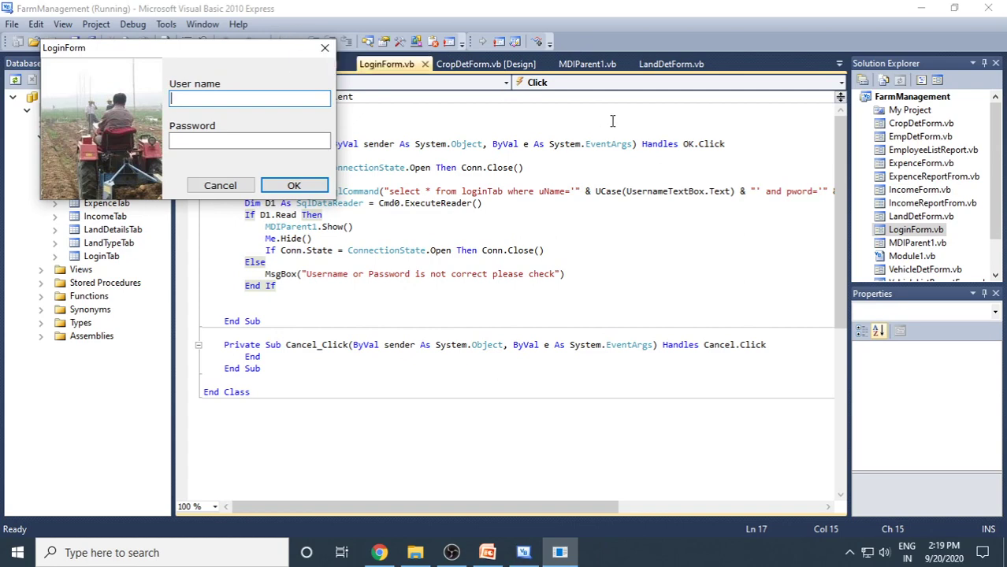
{"action": "type", "text": "admin"}
{"action": "key", "text": "Tab"}
{"action": "type", "text": "*****"}
{"action": "key", "text": "Tab"}
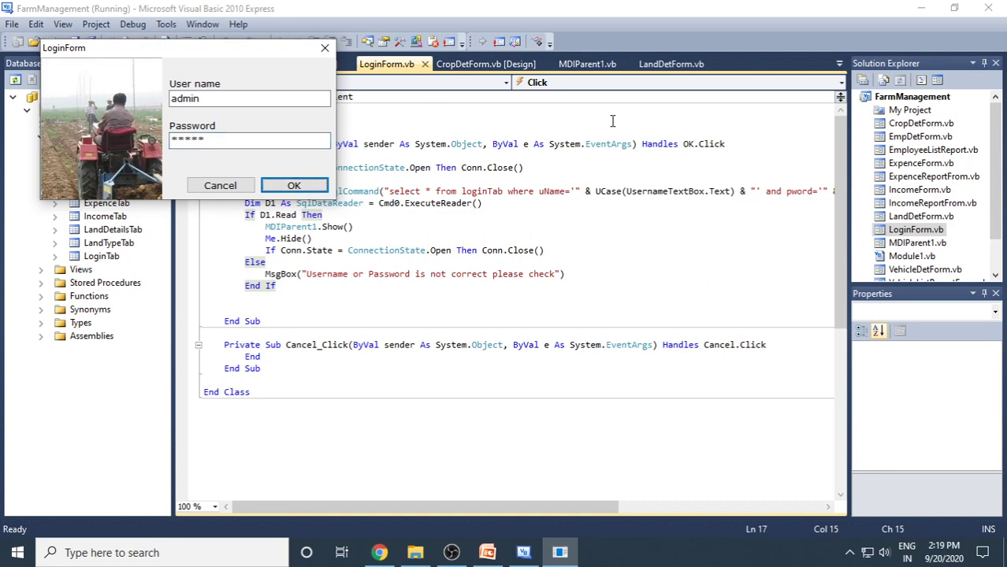
{"action": "key", "text": "Return"}
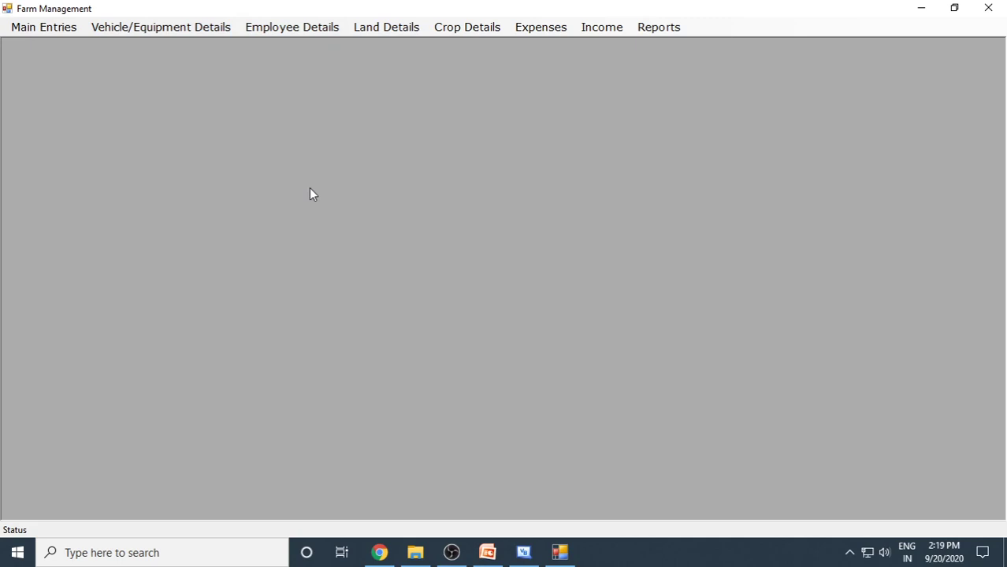
Open the Vehicle/Equipment Type form and enter a new type named TRACTOR.
{"action": "left_click", "coordinate": [63, 28]}
{"action": "left_click", "coordinate": [63, 45]}
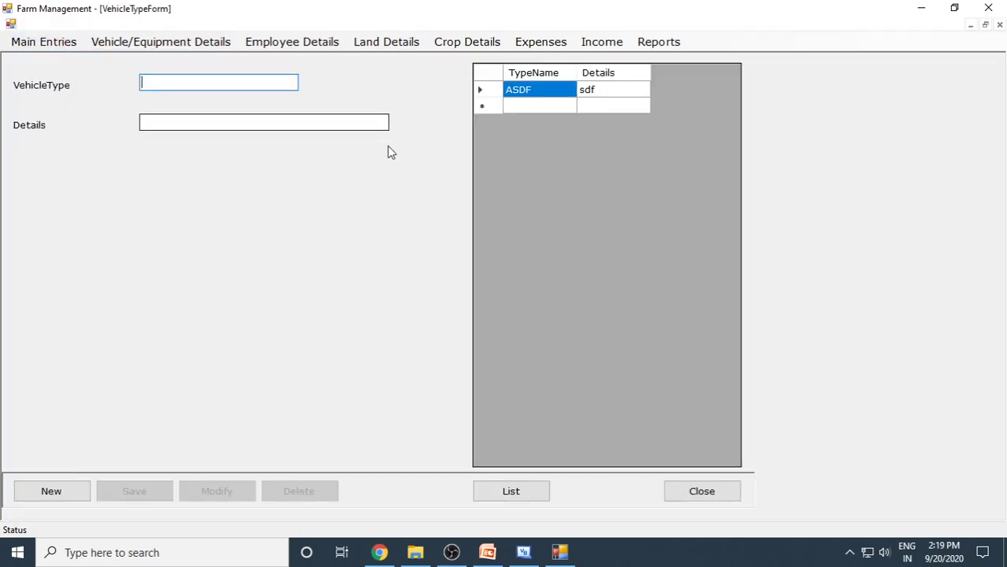
{"action": "left_click", "coordinate": [57, 493]}
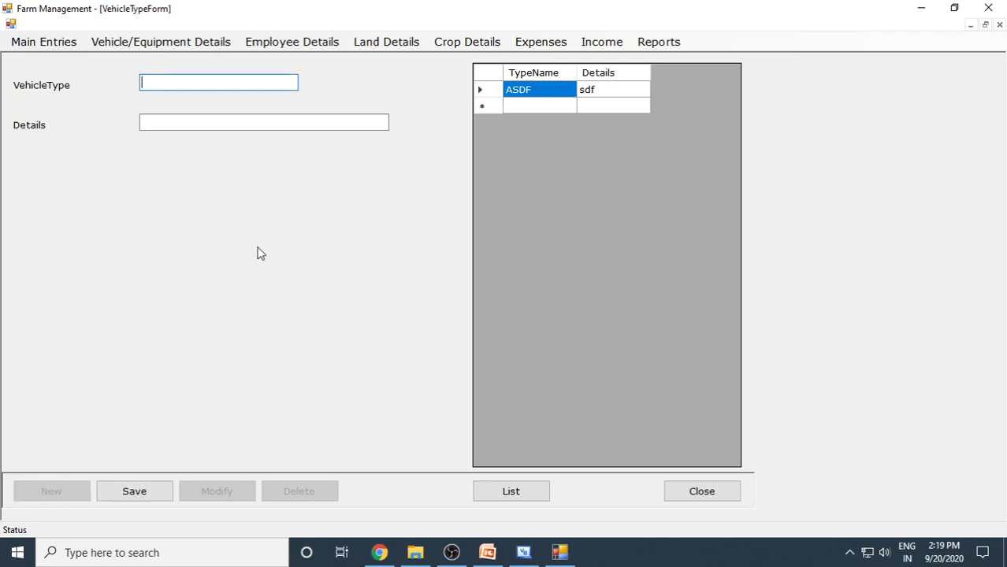
{"action": "type", "text": "TRACTOR"}
{"action": "key", "text": "Tab"}
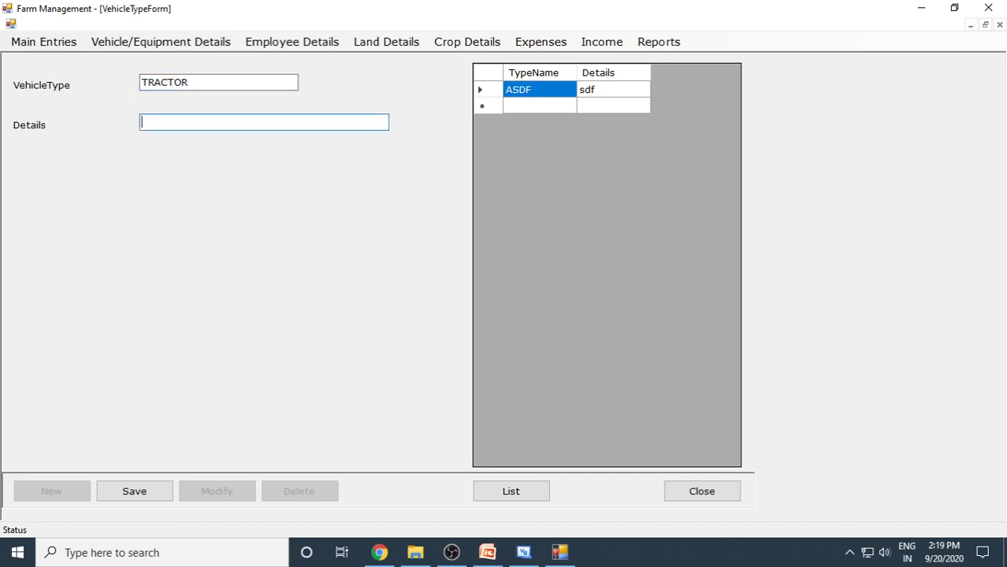
Save TRACTOR with details 'All type of tractors', then select ASDF and request its deletion.
{"action": "type", "text": "All type ot"}
{"action": "key", "text": "BackSpace"}
{"action": "key", "text": "BackSpace"}
{"action": "type", "text": "f tractors"}
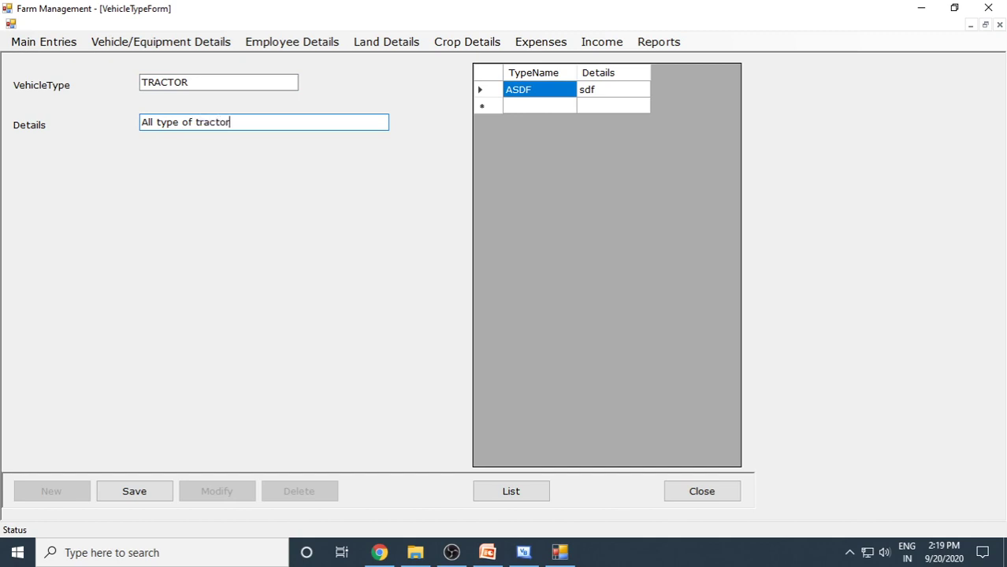
{"action": "left_click", "coordinate": [148, 490]}
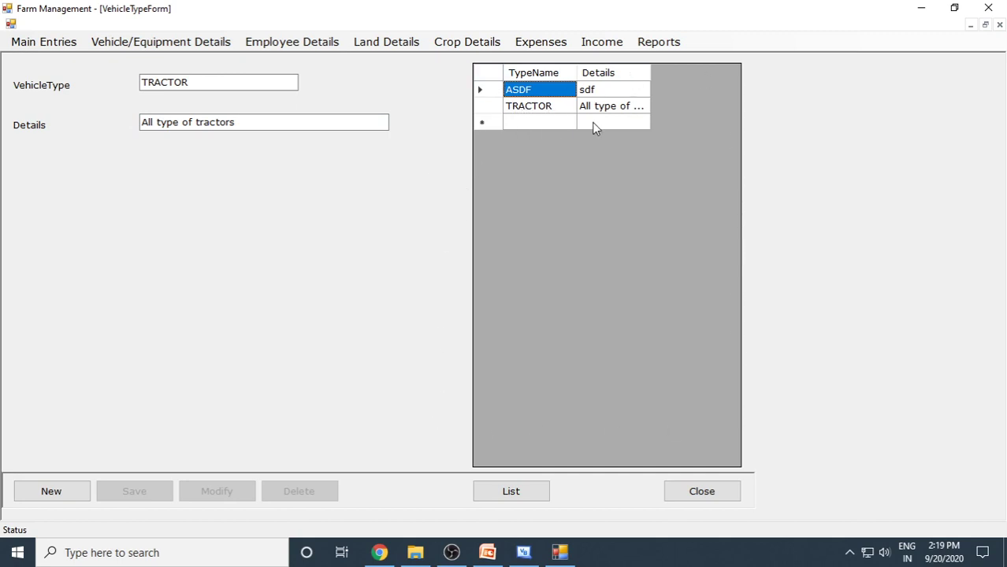
{"action": "left_click", "coordinate": [528, 95]}
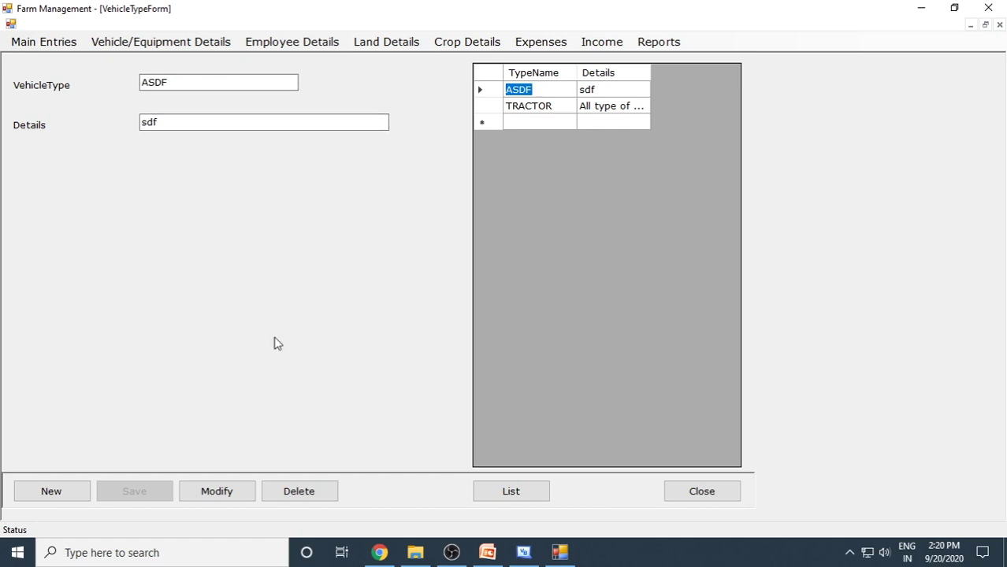
{"action": "left_click", "coordinate": [309, 488]}
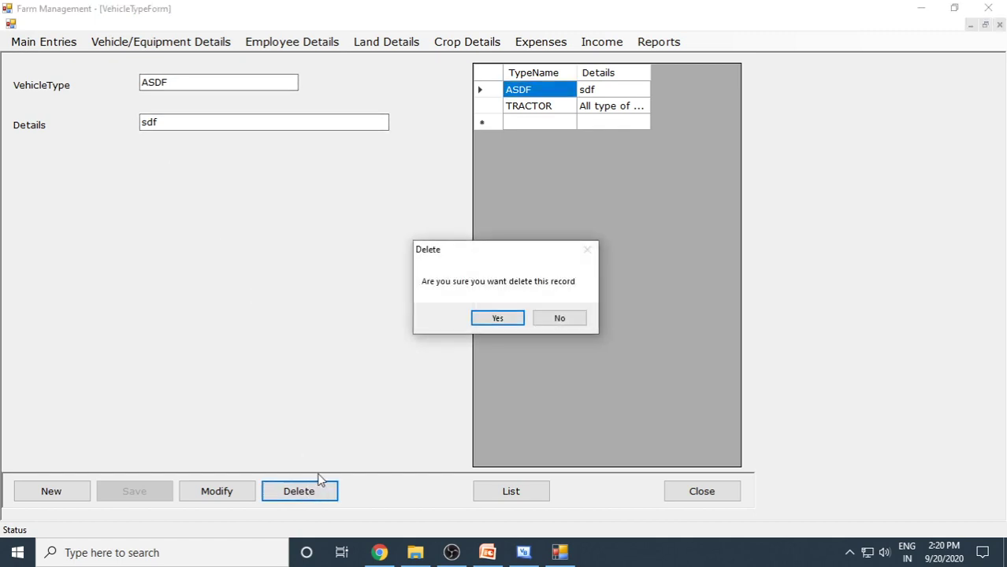
Confirm deleting the ASDF vehicle type and close the vehicle type form.
{"action": "left_click", "coordinate": [490, 321]}
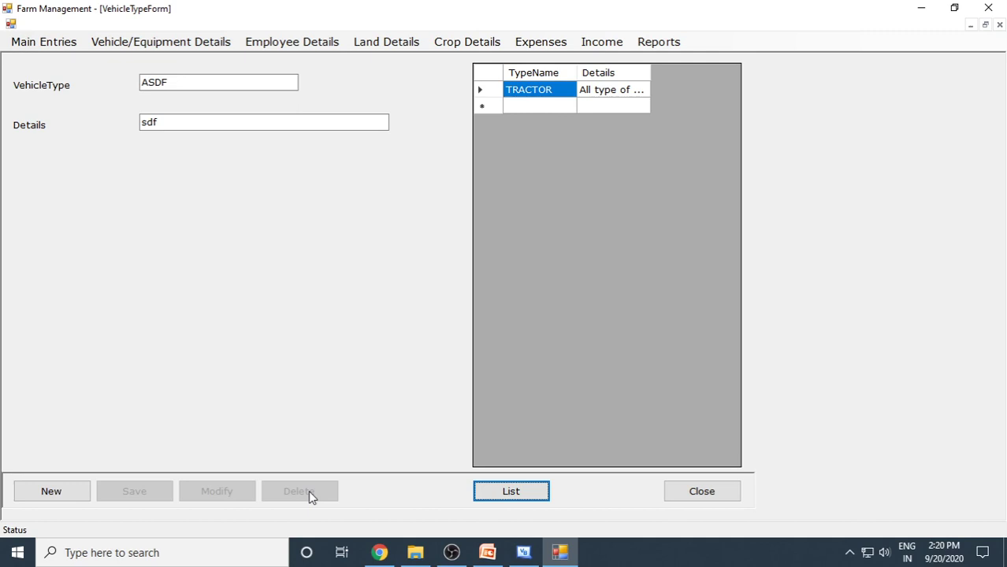
{"action": "left_click", "coordinate": [692, 494]}
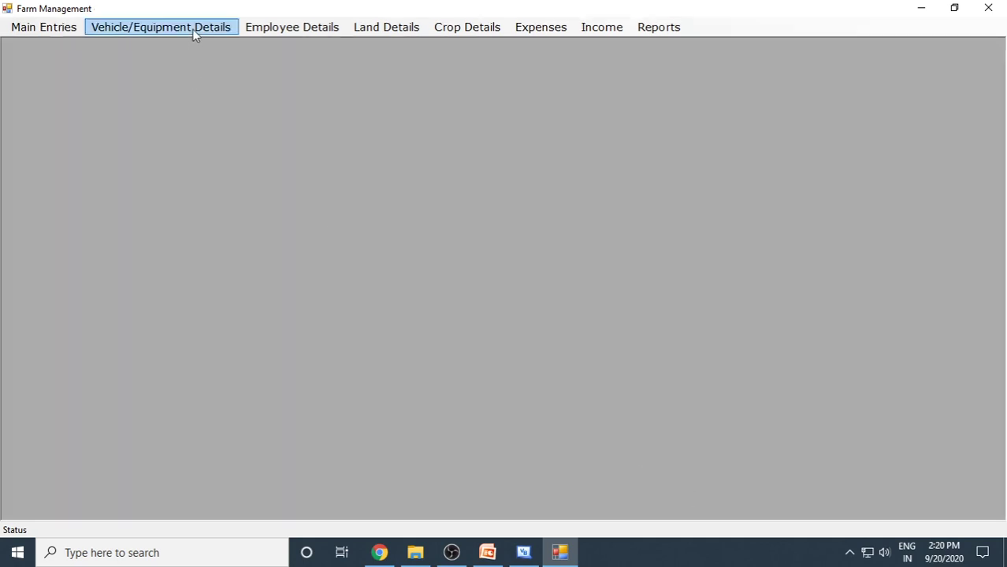
Start a new vehicle record named MahindraTractor with vehicle type TRACTOR.
{"action": "left_click", "coordinate": [194, 33]}
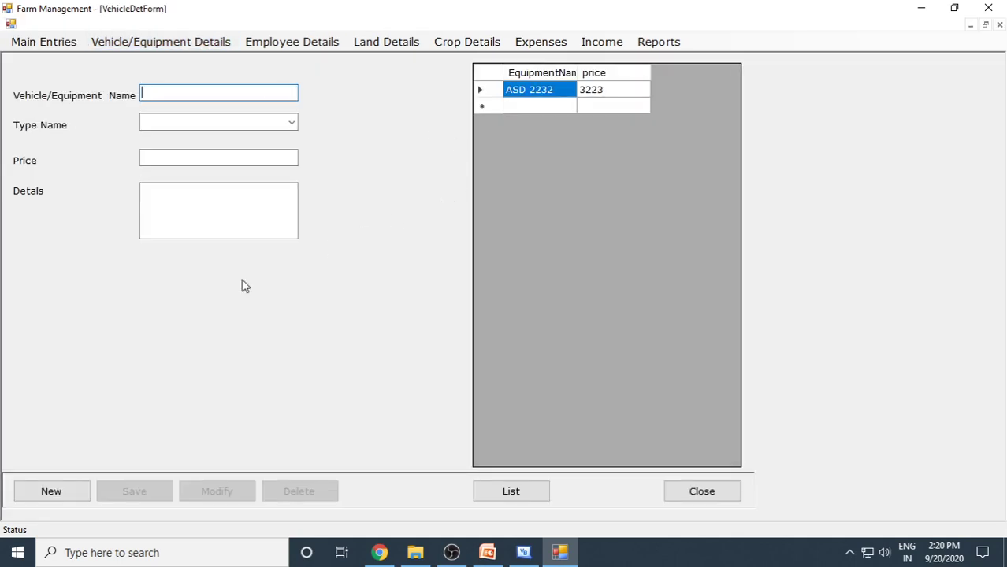
{"action": "left_click", "coordinate": [67, 494]}
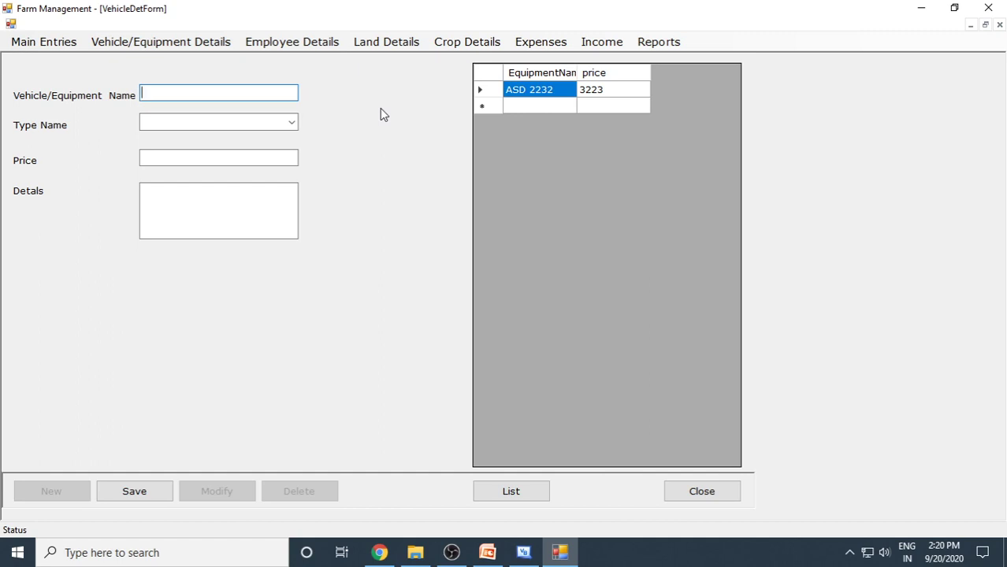
{"action": "type", "text": "MahindraTractor"}
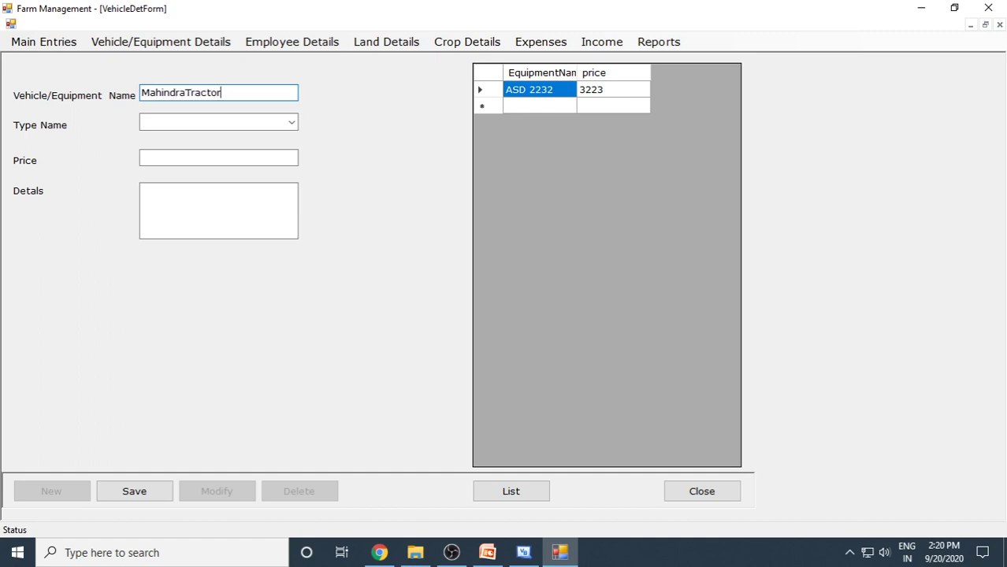
{"action": "left_click", "coordinate": [284, 123]}
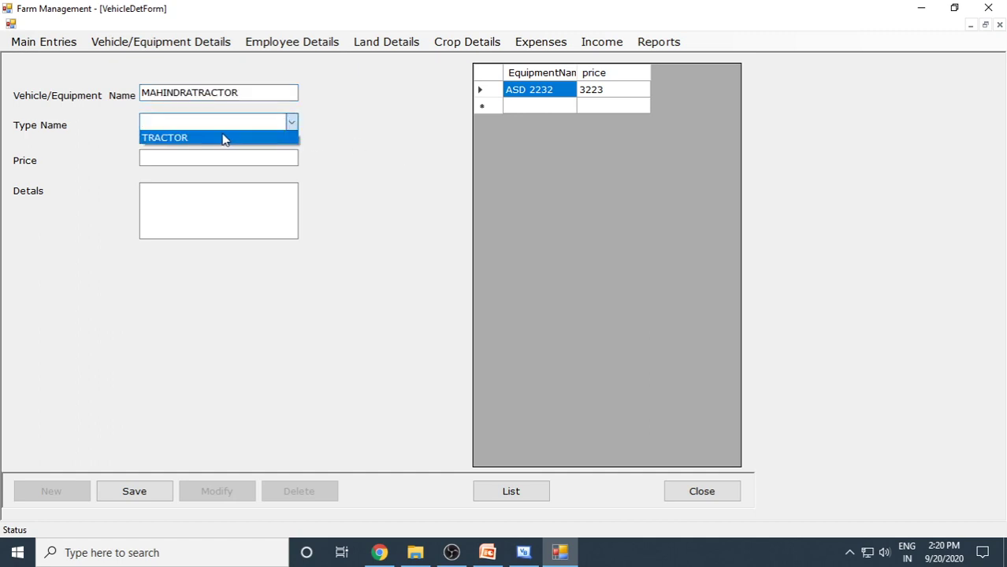
{"action": "left_click", "coordinate": [222, 138]}
Enter price 650000 and notes 'it is purchased in 2019, good vehicle', then save and close.
{"action": "left_click", "coordinate": [214, 160]}
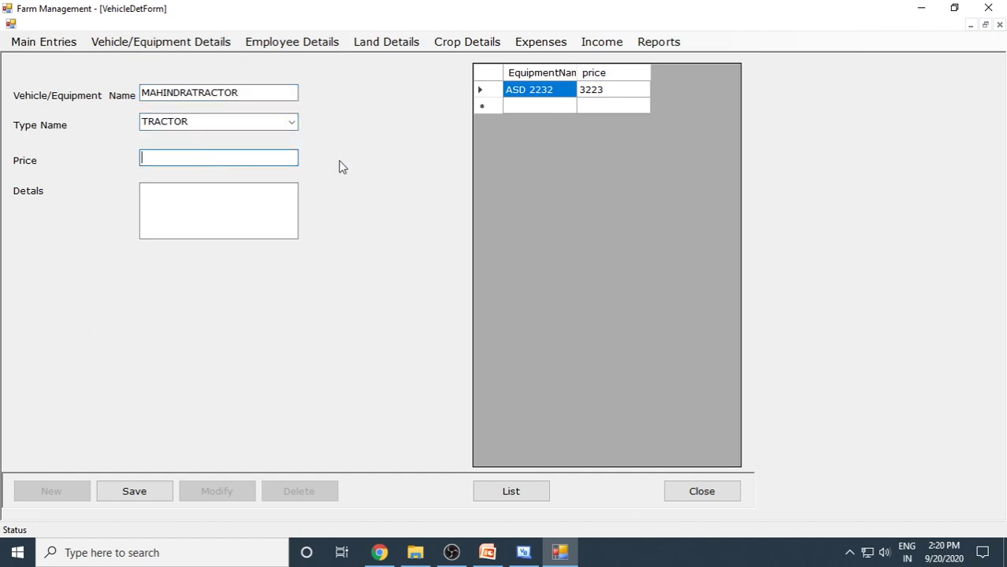
{"action": "type", "text": "650000"}
{"action": "left_click", "coordinate": [260, 210]}
{"action": "type", "text": "it"}
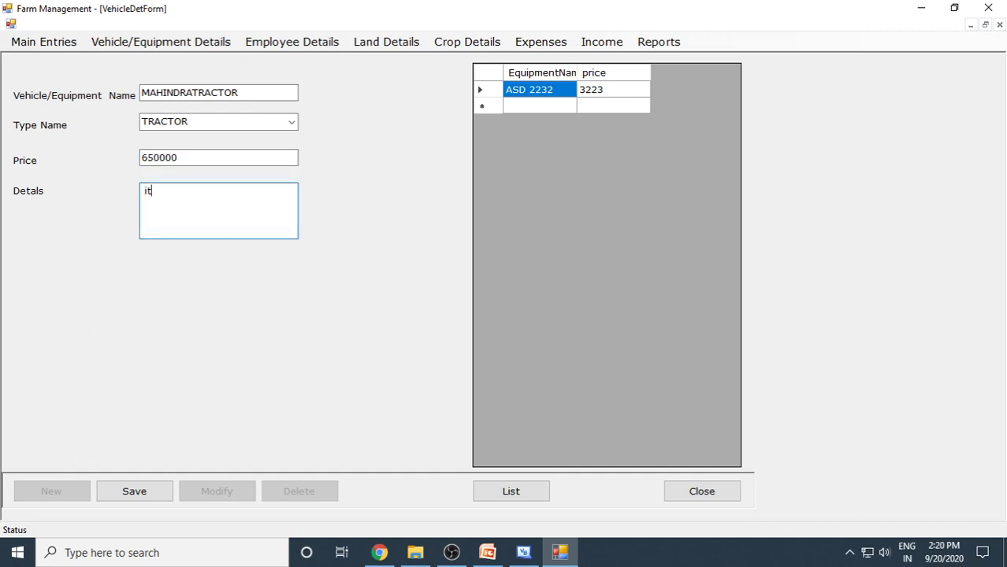
{"action": "type", "text": " is purchased in 2"}
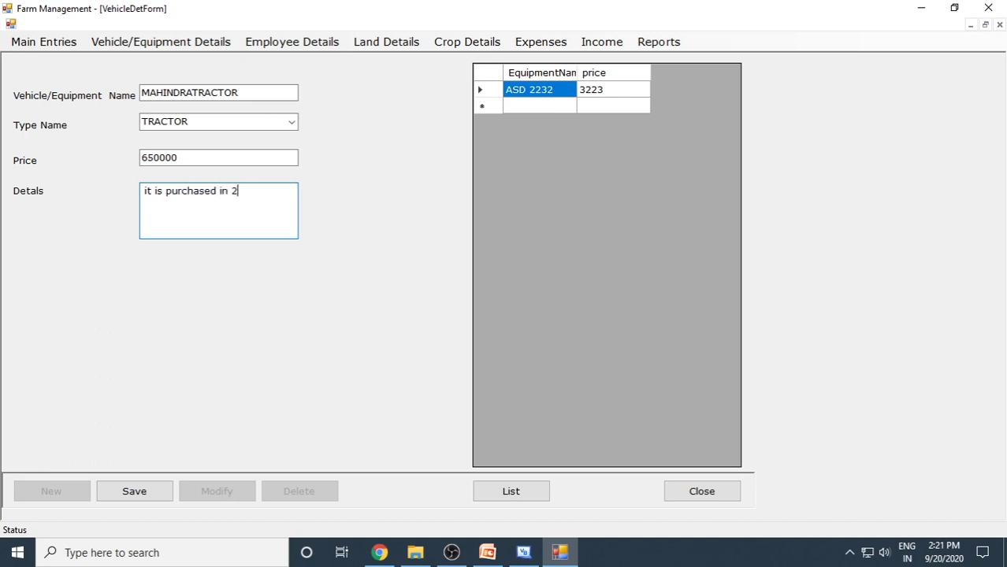
{"action": "type", "text": "019, good vehicle"}
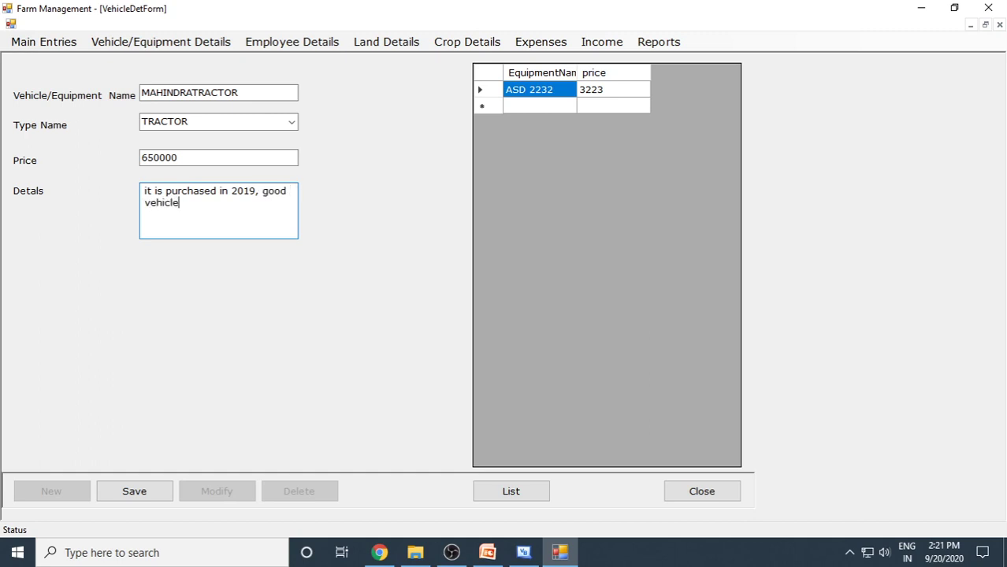
{"action": "left_click", "coordinate": [140, 490]}
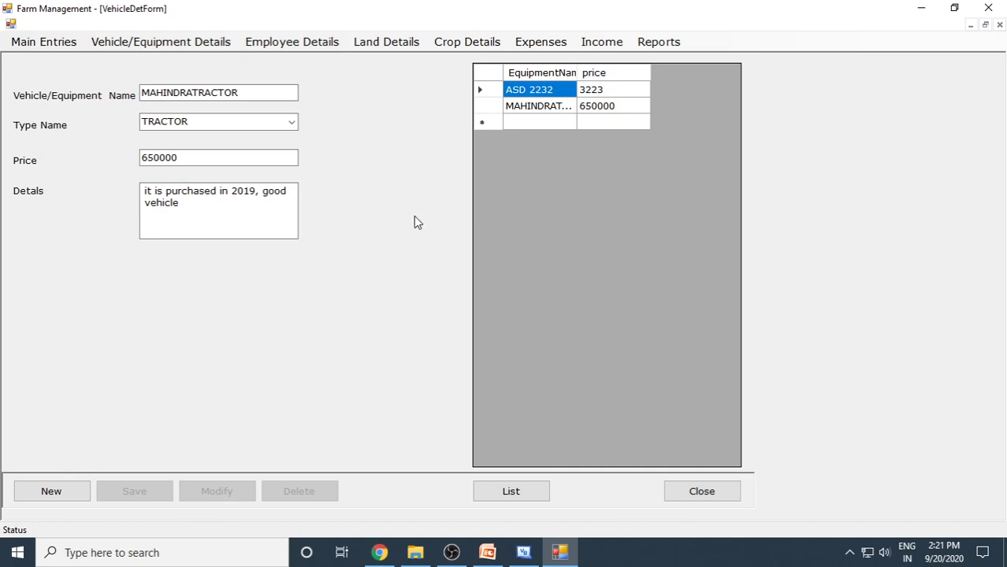
{"action": "left_click", "coordinate": [223, 155]}
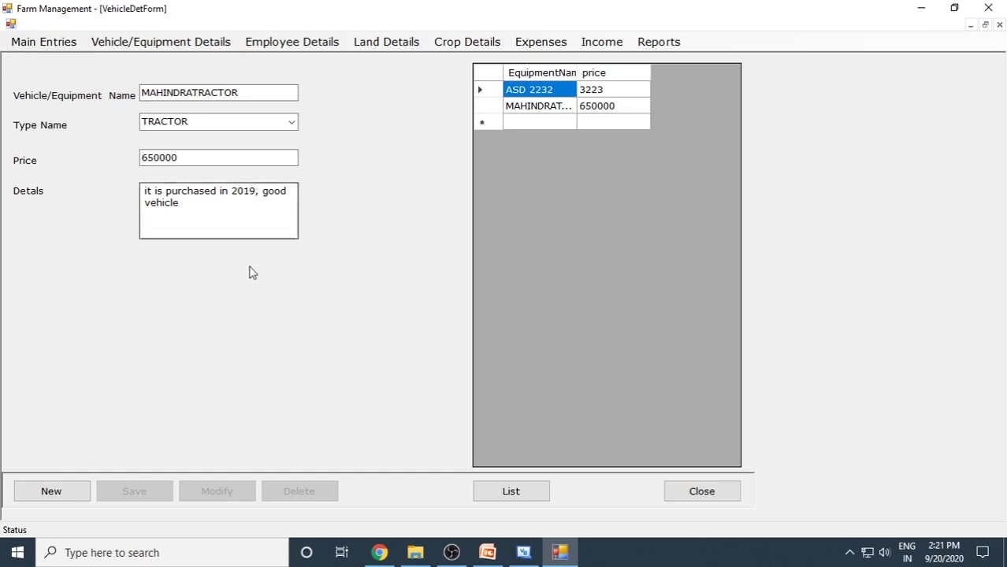
{"action": "left_click", "coordinate": [724, 490]}
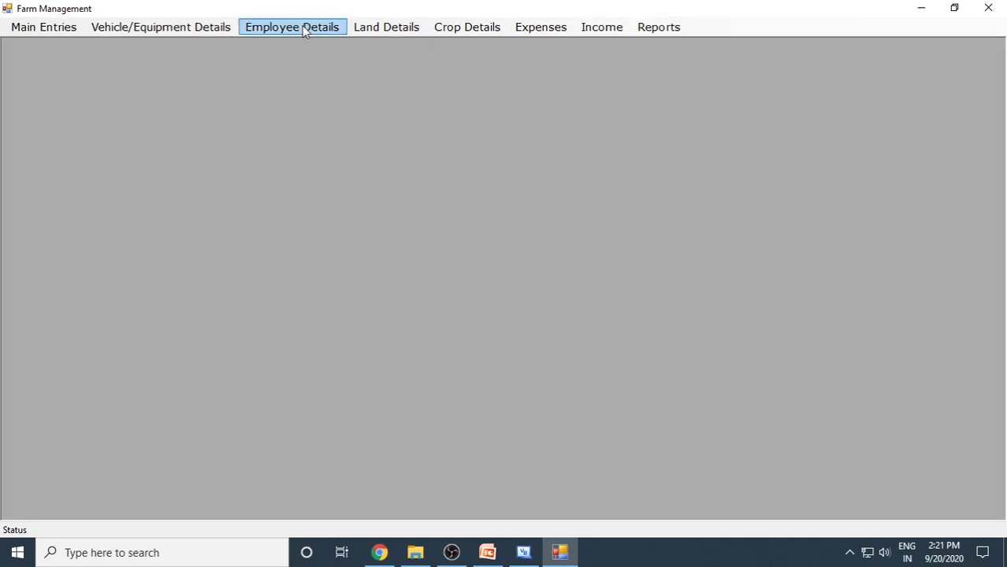
{"action": "left_click", "coordinate": [302, 27]}
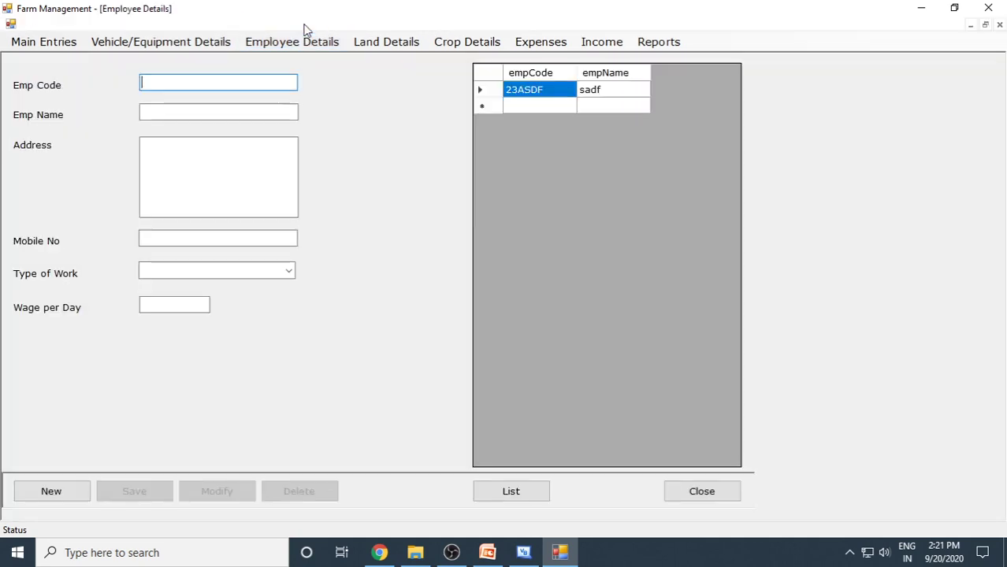
Start a new employee and fill in the employee code, name, address and mobile number.
{"action": "left_click", "coordinate": [62, 485]}
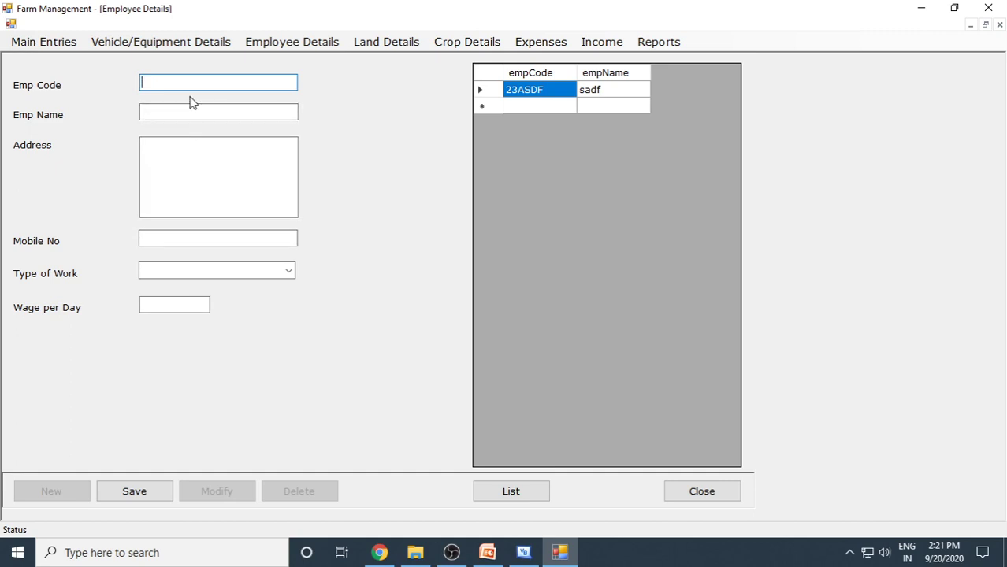
{"action": "type", "text": "Ravi 90123"}
{"action": "key", "text": "BackSpace"}
{"action": "key", "text": "BackSpace"}
{"action": "key", "text": "BackSpace"}
{"action": "key", "text": "BackSpace"}
{"action": "key", "text": "BackSpace"}
{"action": "type", "text": "101"}
{"action": "key", "text": "Tab"}
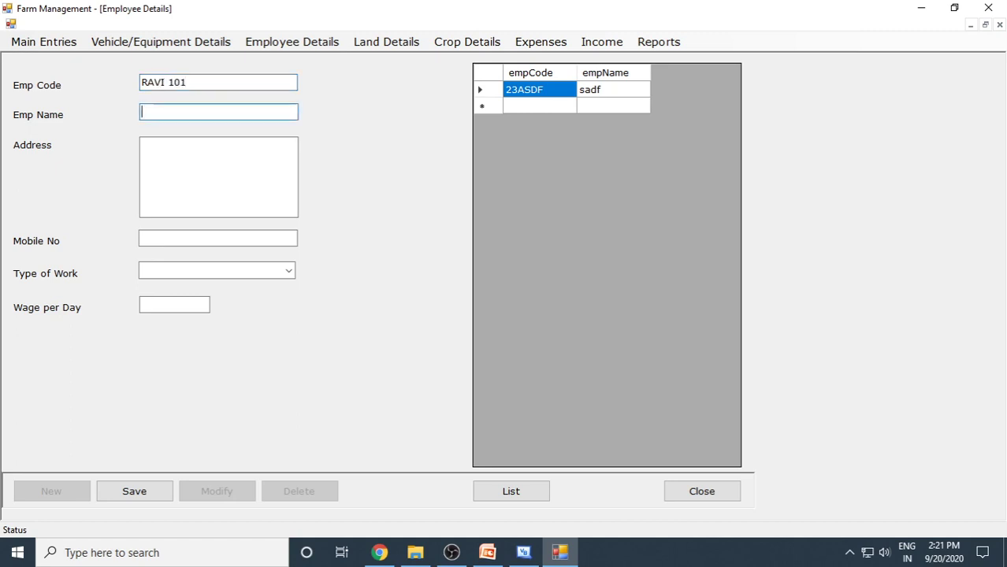
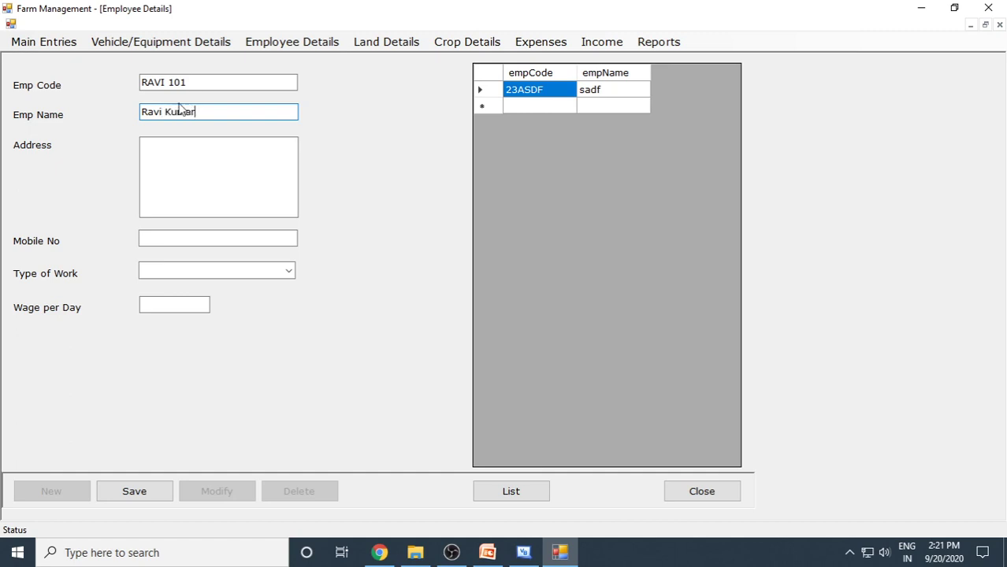
{"action": "left_click", "coordinate": [201, 174]}
{"action": "type", "text": "No 2323"}
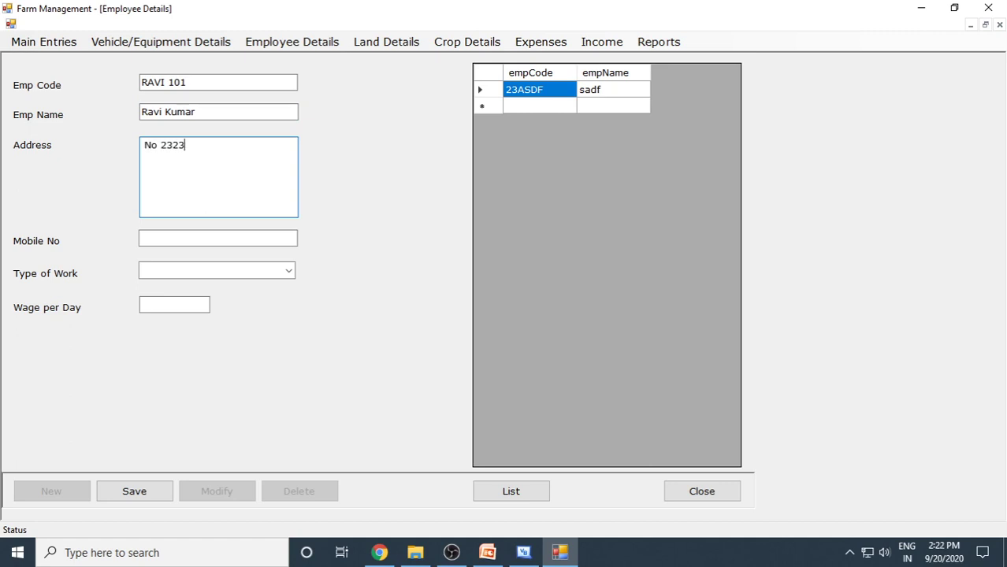
{"action": "left_click", "coordinate": [240, 239]}
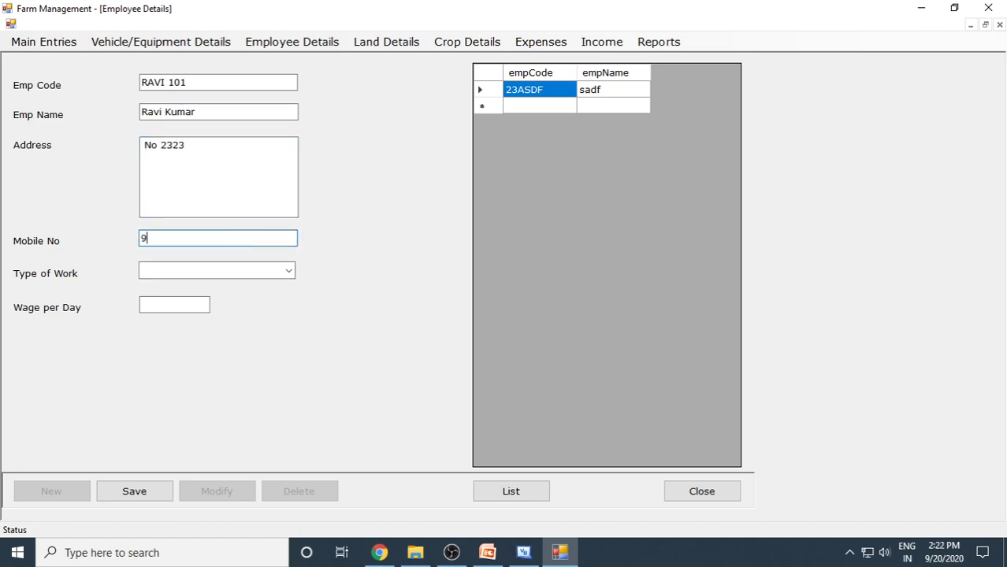
Set Type of Work to Tree Cutter with a daily wage of 500 and save.
{"action": "left_click", "coordinate": [288, 271]}
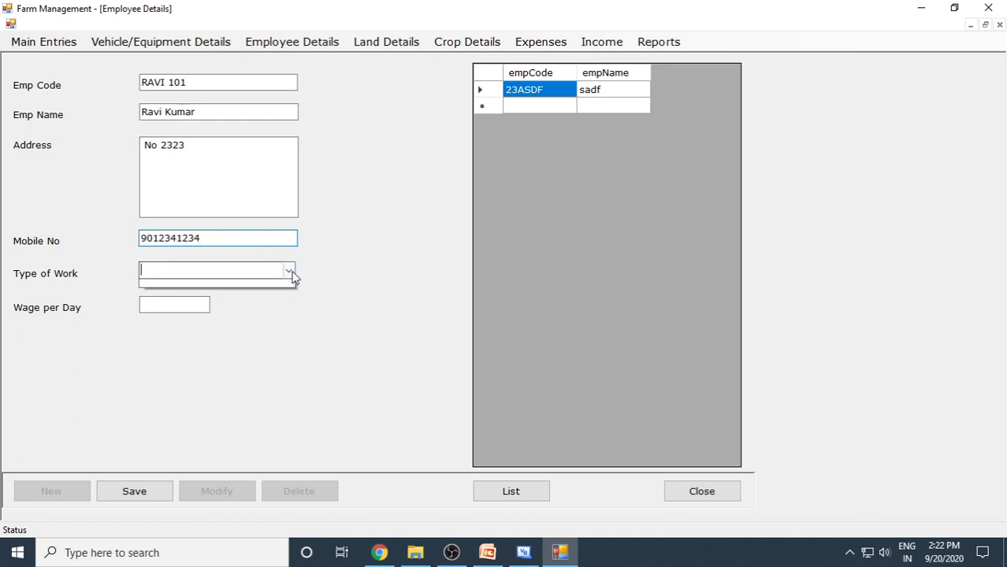
{"action": "left_click", "coordinate": [226, 271]}
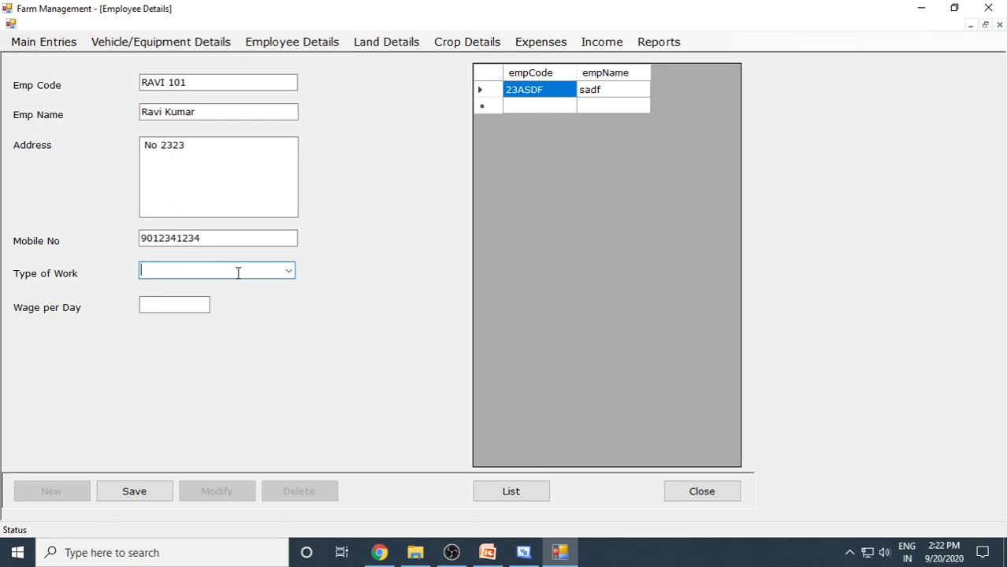
{"action": "type", "text": "Tree Cutter"}
{"action": "left_click", "coordinate": [205, 306]}
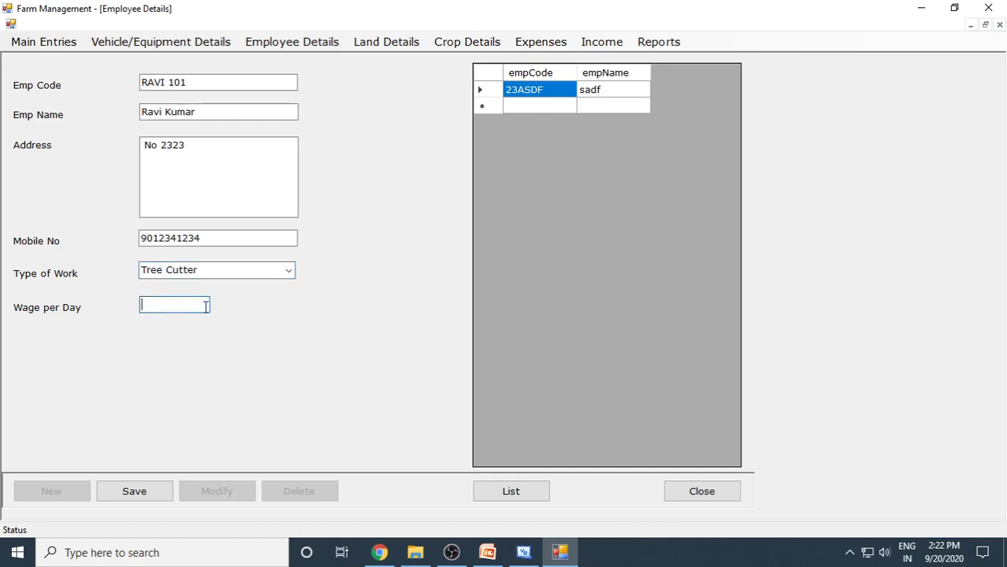
{"action": "type", "text": "500"}
{"action": "left_click", "coordinate": [142, 492]}
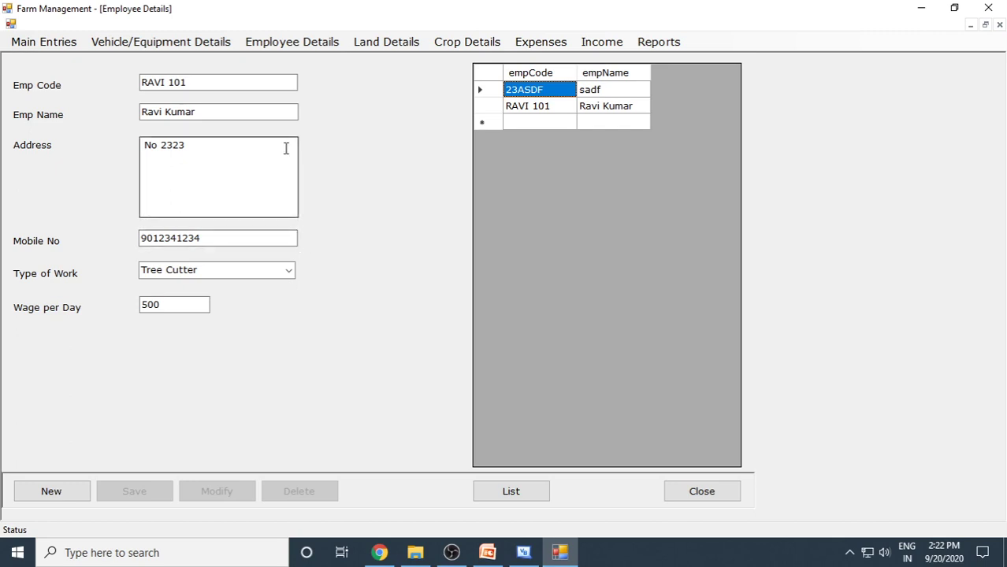
Start a new land record RoadSideLand, survey number 232, notes 'it is 2 acre land near main road.'.
{"action": "left_click", "coordinate": [702, 493]}
{"action": "left_click", "coordinate": [394, 27]}
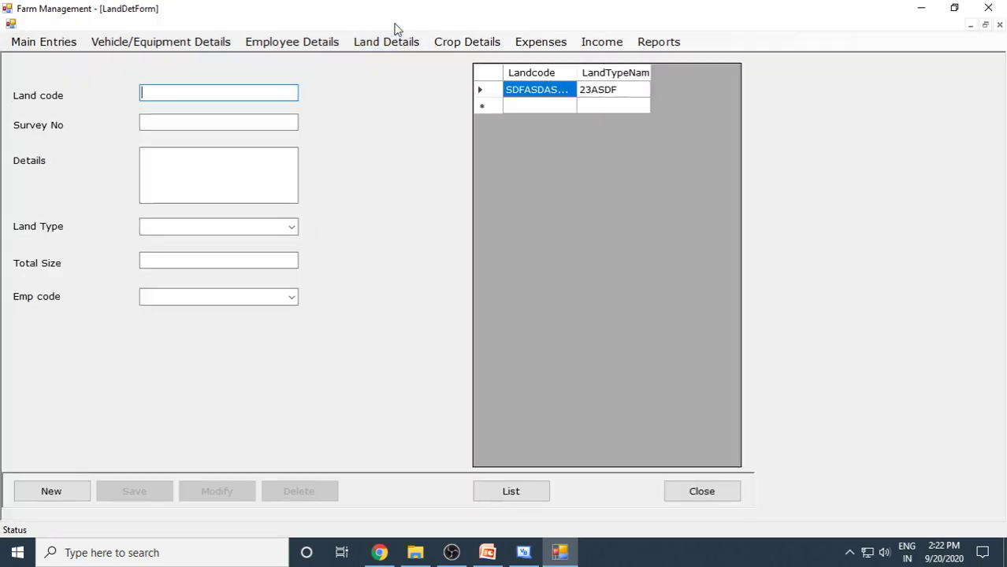
{"action": "left_click", "coordinate": [63, 488]}
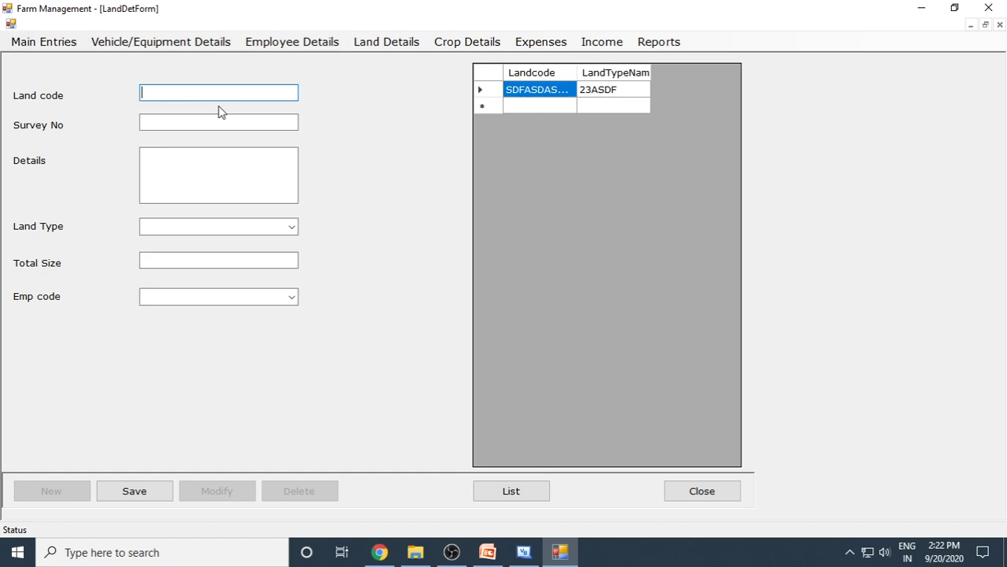
{"action": "type", "text": "RoadSideLand01"}
{"action": "left_click", "coordinate": [193, 124]}
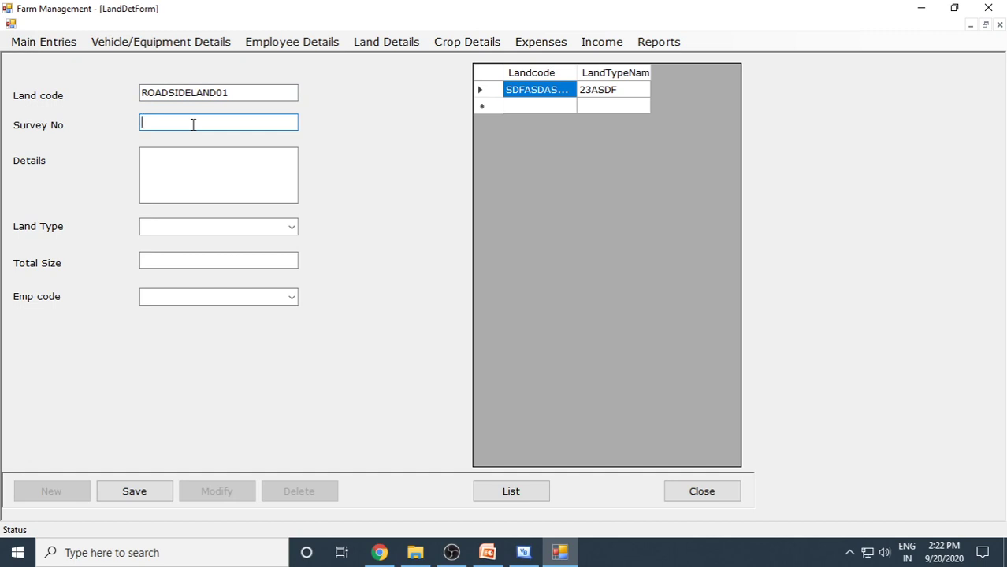
{"action": "type", "text": "232"}
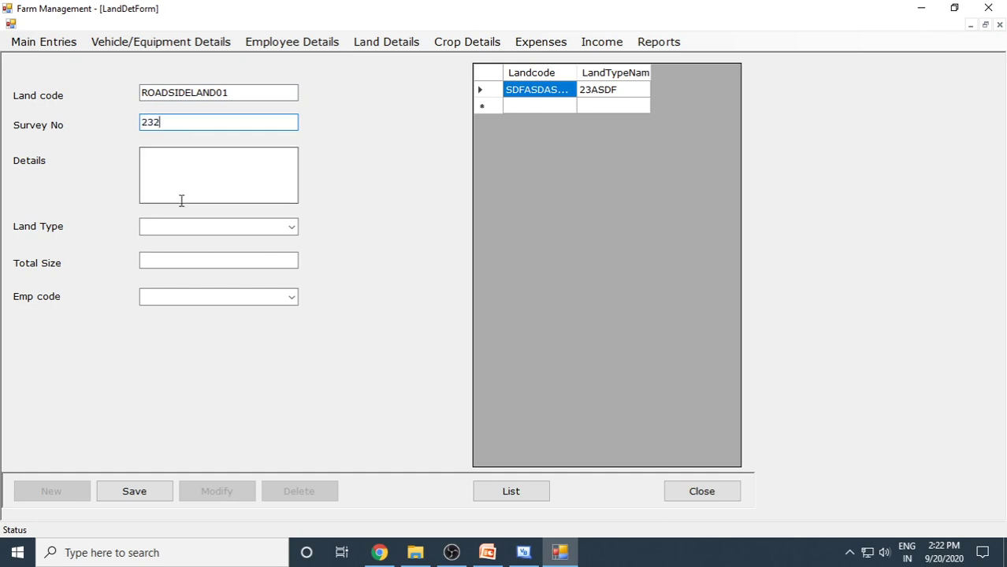
{"action": "left_click", "coordinate": [203, 190]}
{"action": "type", "text": "it "}
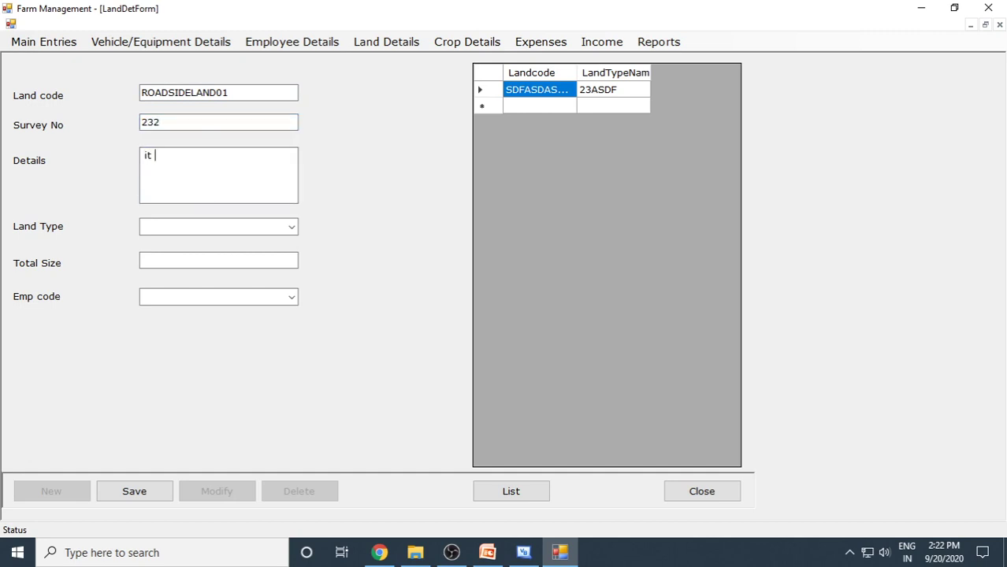
{"action": "type", "text": "is 2 acre land near main ro"}
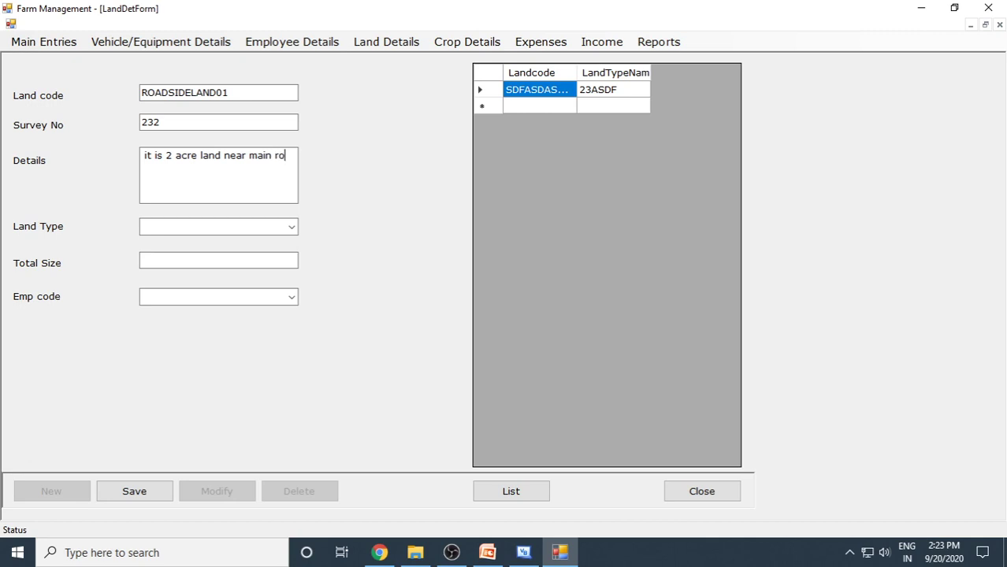
{"action": "type", "text": "ad."}
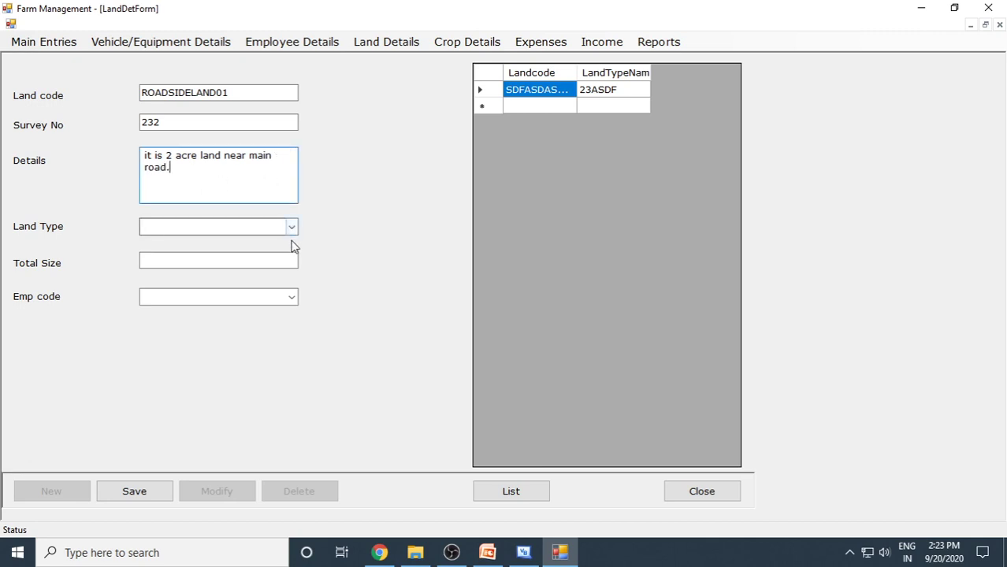
Set land type Fertile, total size 2, employee 23ASDF, then save and close the form.
{"action": "left_click", "coordinate": [290, 228]}
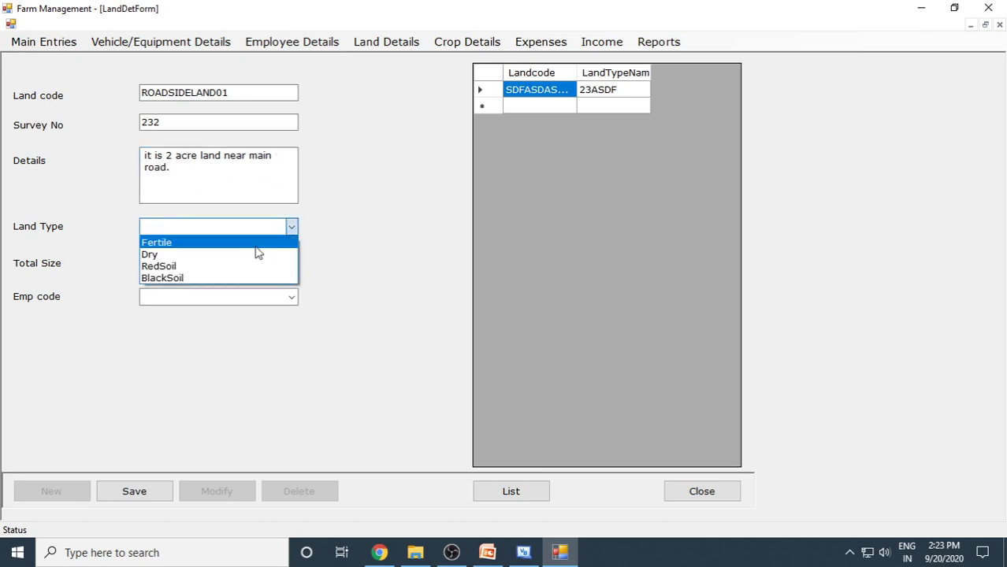
{"action": "left_click", "coordinate": [216, 242]}
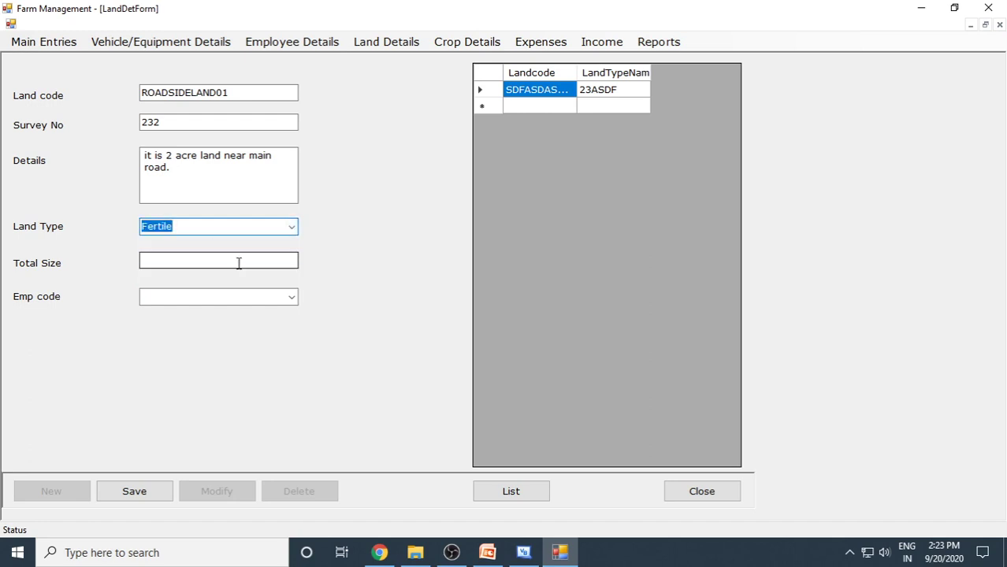
{"action": "left_click", "coordinate": [238, 262]}
{"action": "type", "text": "2"}
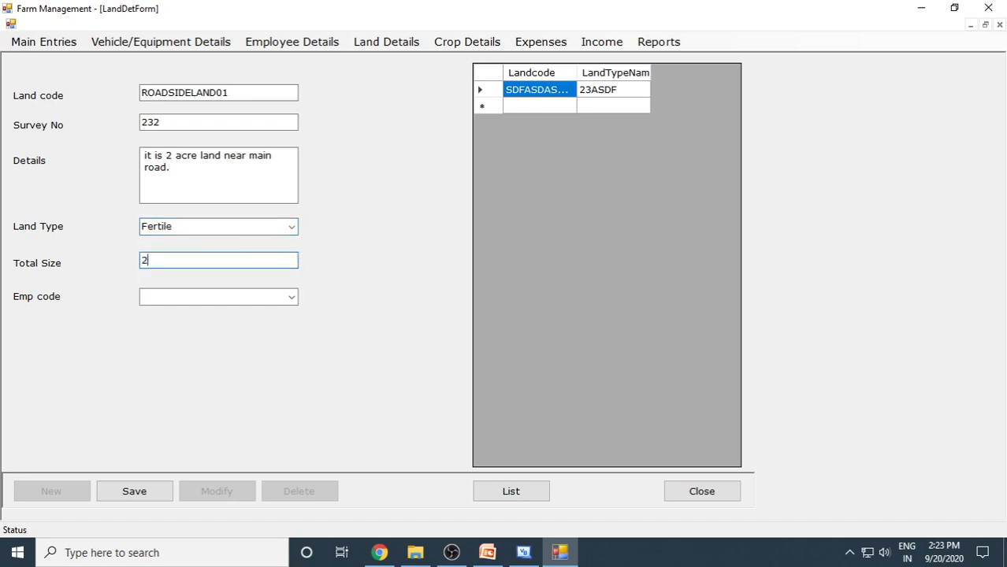
{"action": "left_click", "coordinate": [292, 299]}
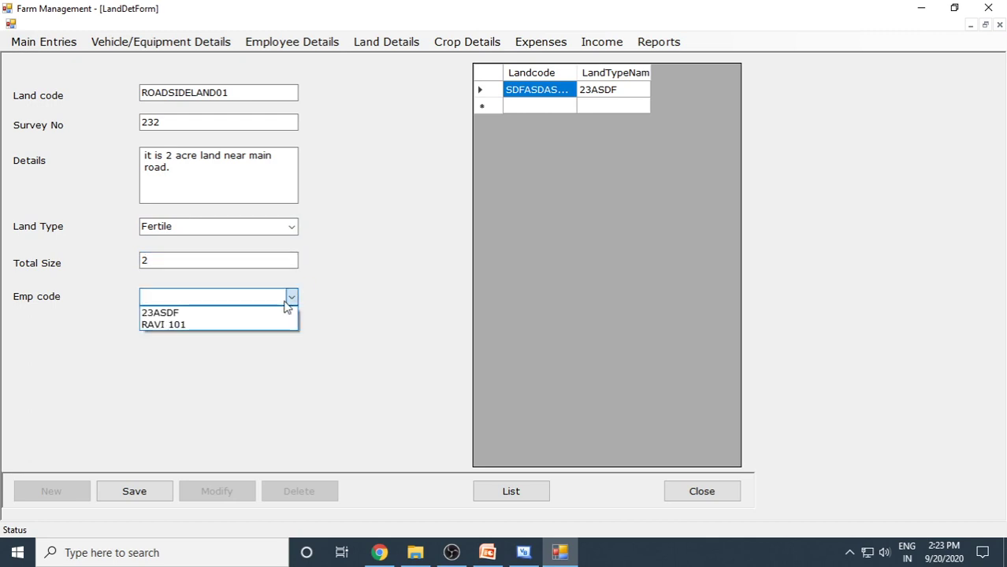
{"action": "left_click", "coordinate": [219, 315]}
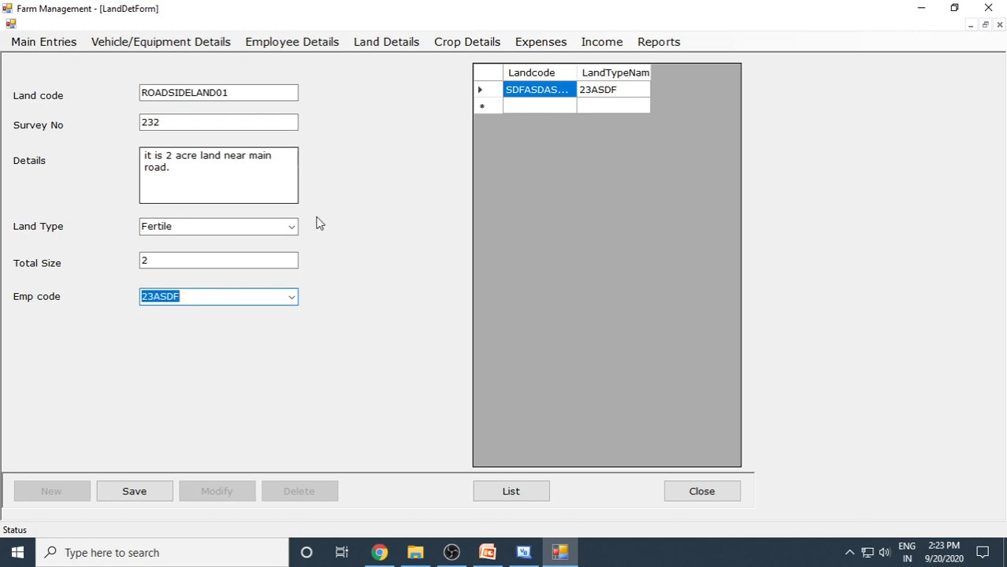
{"action": "left_click", "coordinate": [149, 493]}
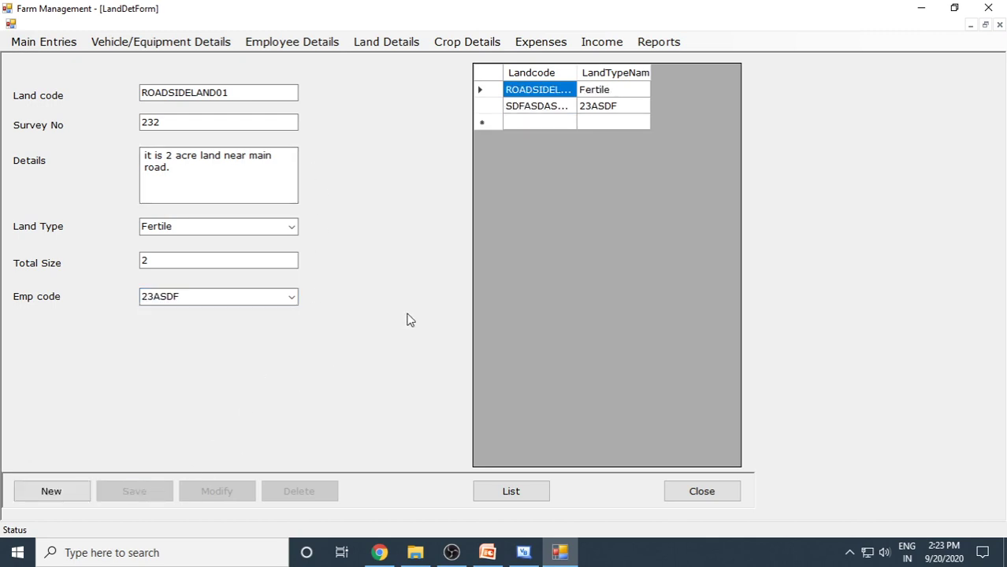
{"action": "left_click", "coordinate": [671, 485]}
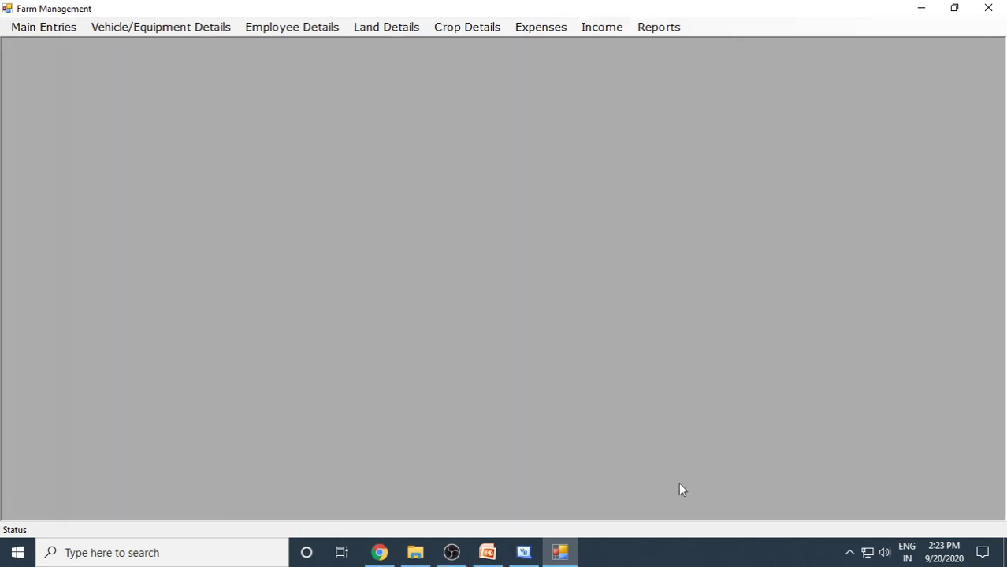
Load RAGI in Crop Details, replace season 2323 with Sep, confirm the modification, and close.
{"action": "left_click", "coordinate": [492, 34]}
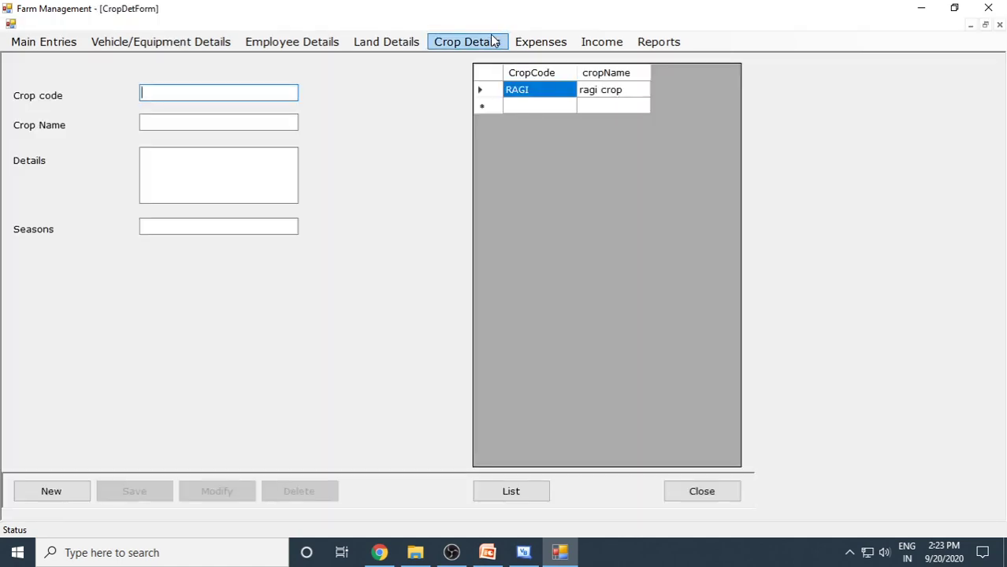
{"action": "left_click", "coordinate": [532, 91]}
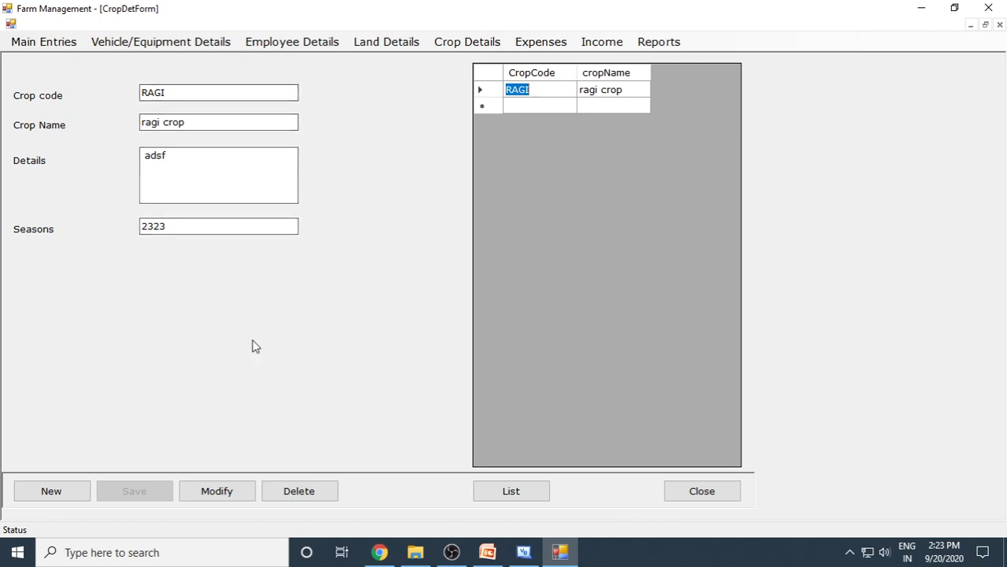
{"action": "left_click_drag", "start_coordinate": [217, 229], "coordinate": [122, 228]}
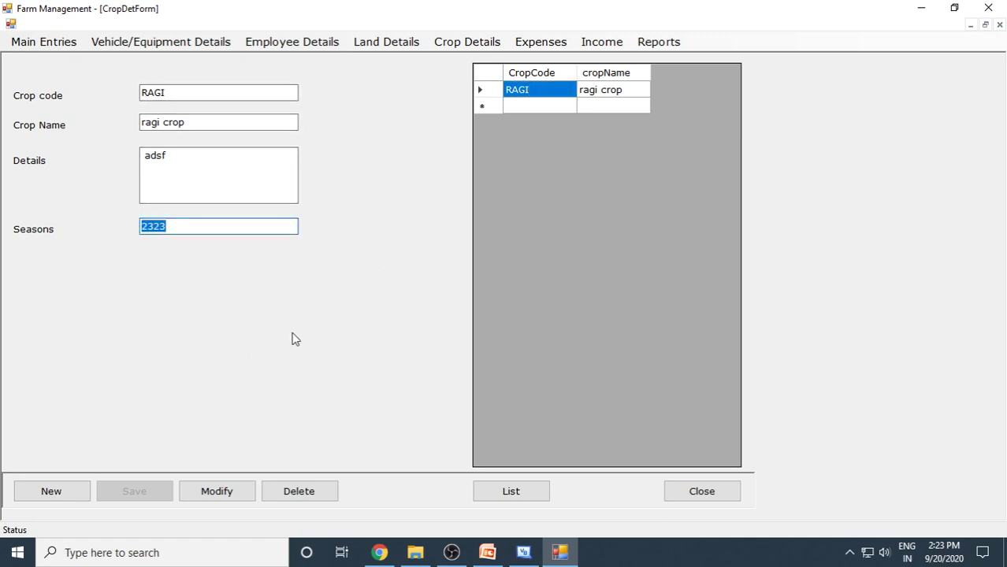
{"action": "type", "text": "Sep"}
{"action": "left_click", "coordinate": [221, 489]}
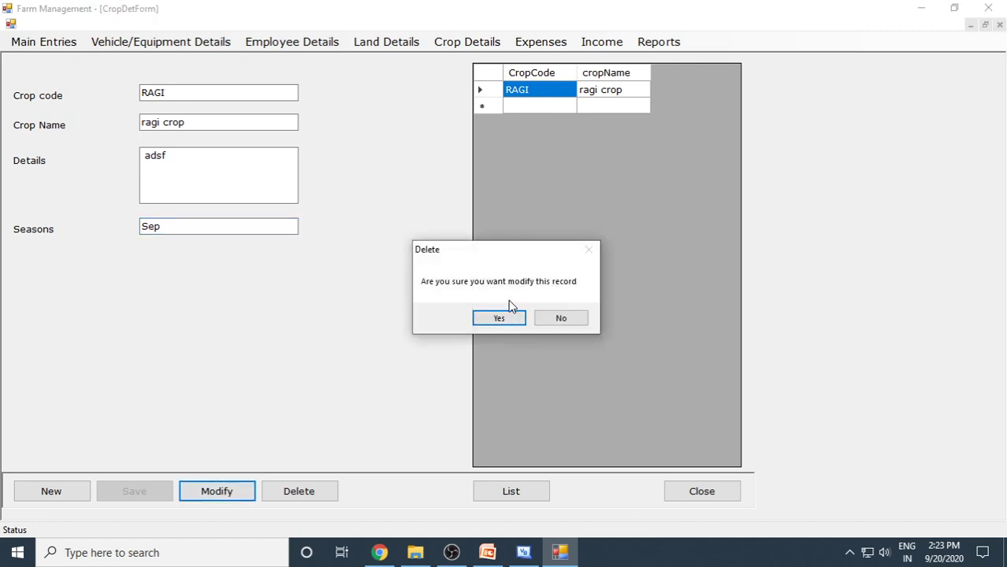
{"action": "left_click", "coordinate": [498, 319]}
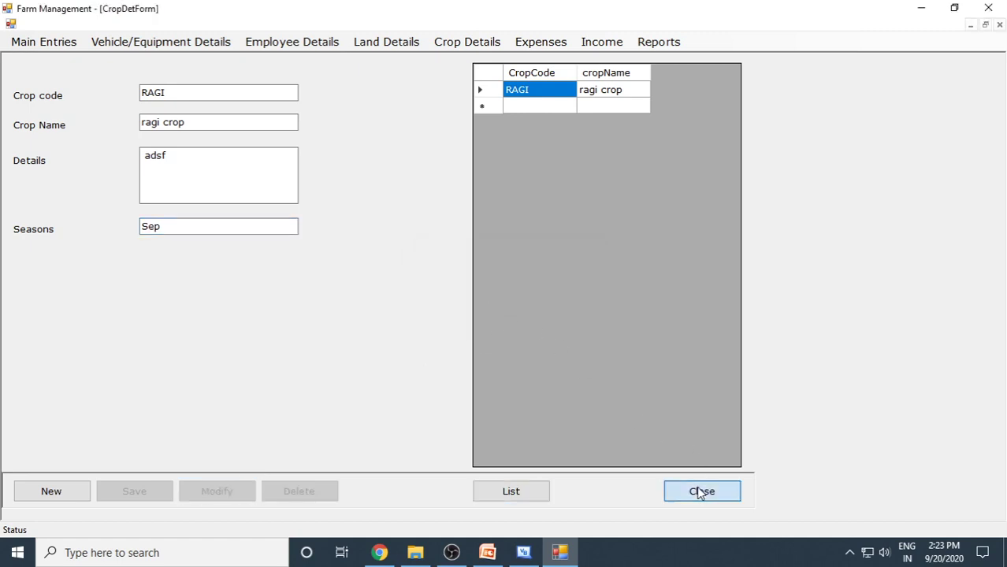
{"action": "left_click", "coordinate": [701, 490]}
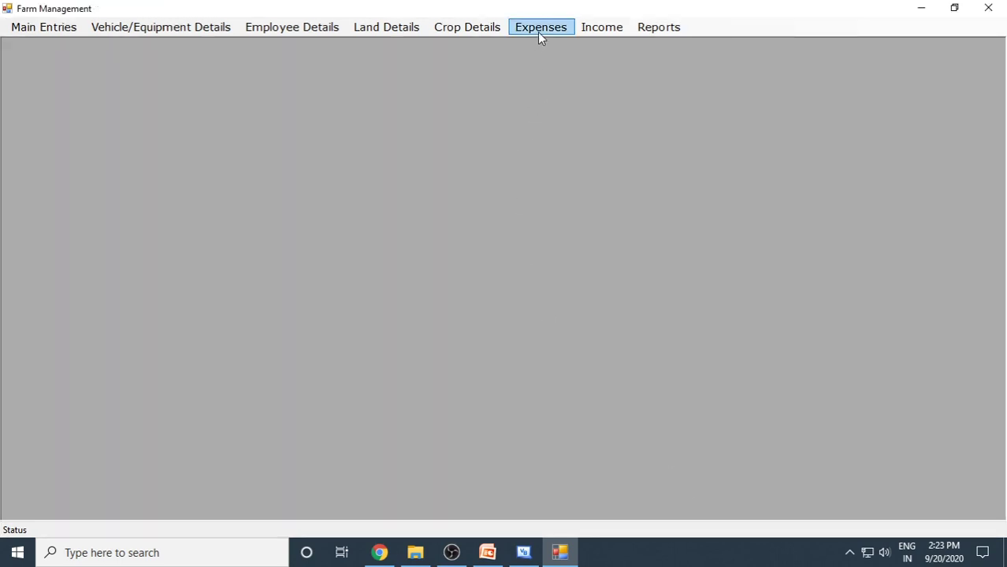
Start new expense voucher 1001 for Seed Purchase with amount 2500.
{"action": "left_click", "coordinate": [539, 29]}
{"action": "left_click", "coordinate": [78, 491]}
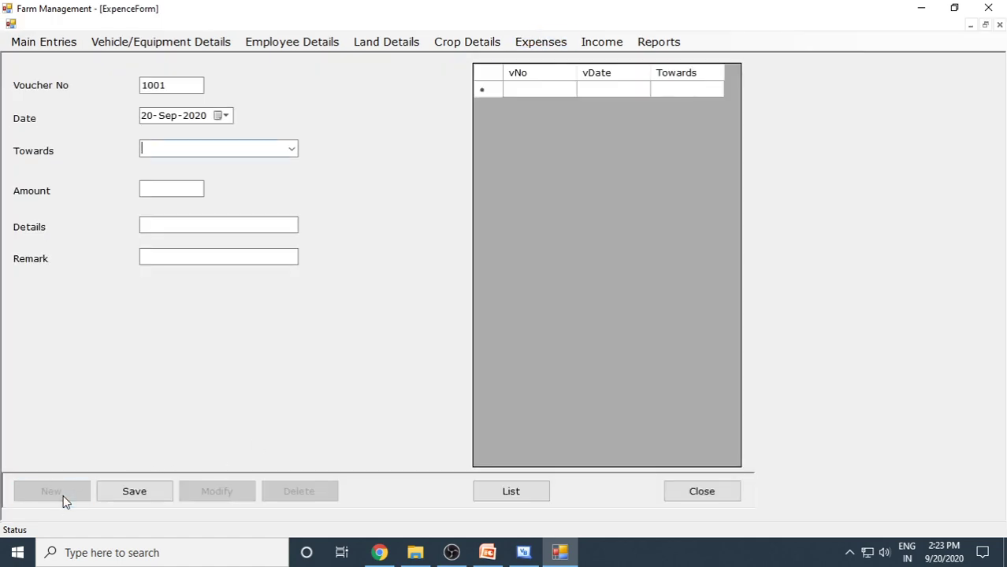
{"action": "left_click", "coordinate": [292, 149]}
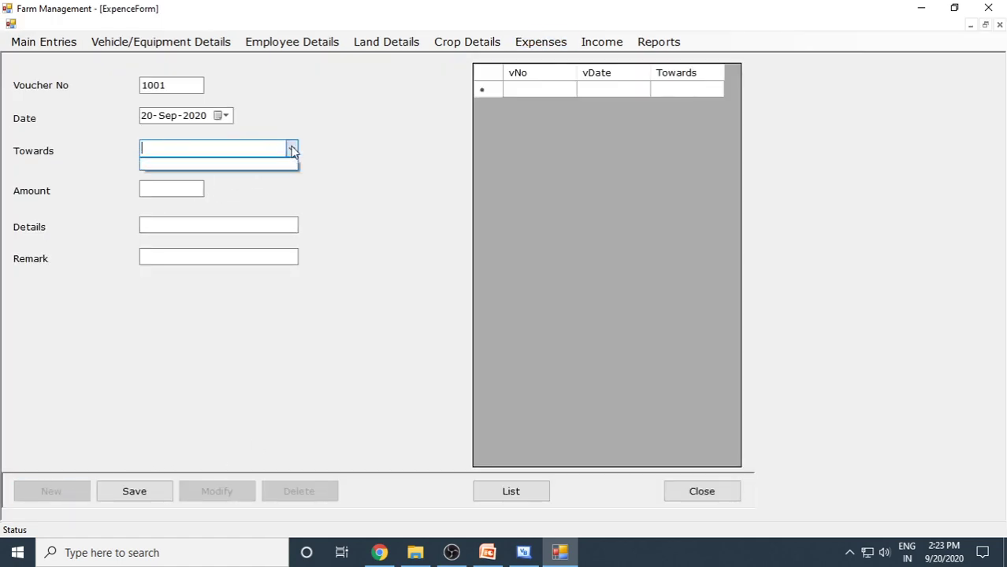
{"action": "left_click", "coordinate": [292, 149]}
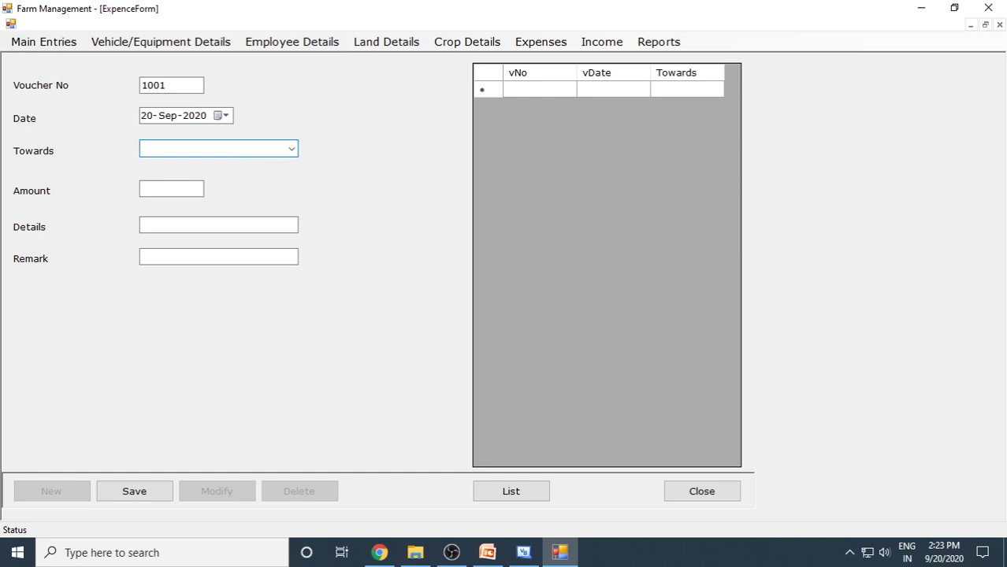
{"action": "type", "text": "Seed Purchase"}
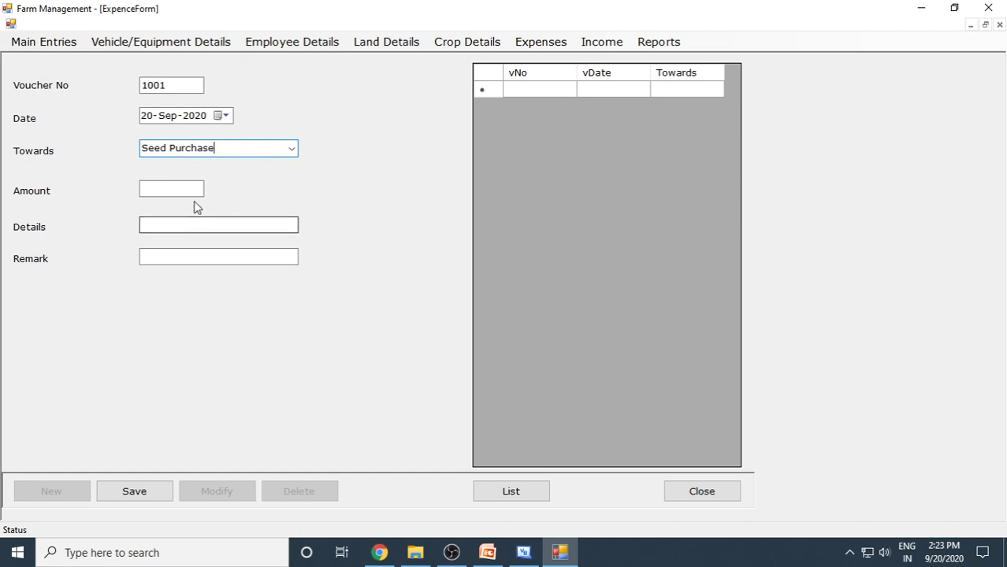
{"action": "left_click", "coordinate": [194, 189]}
{"action": "type", "text": "2500"}
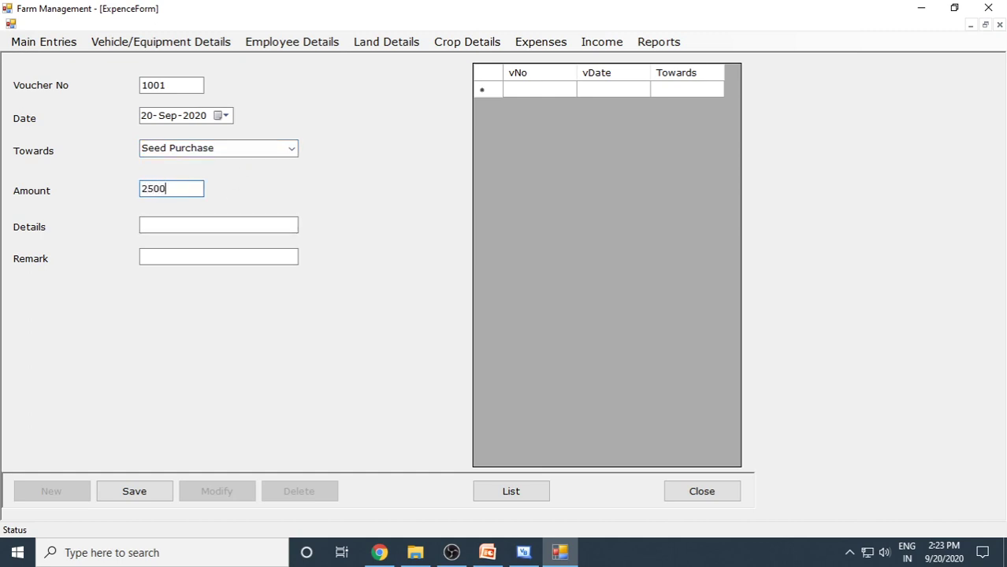
Add details 'purchased paddy seeds' and remark '4bags', then save and close the form.
{"action": "left_click", "coordinate": [208, 219]}
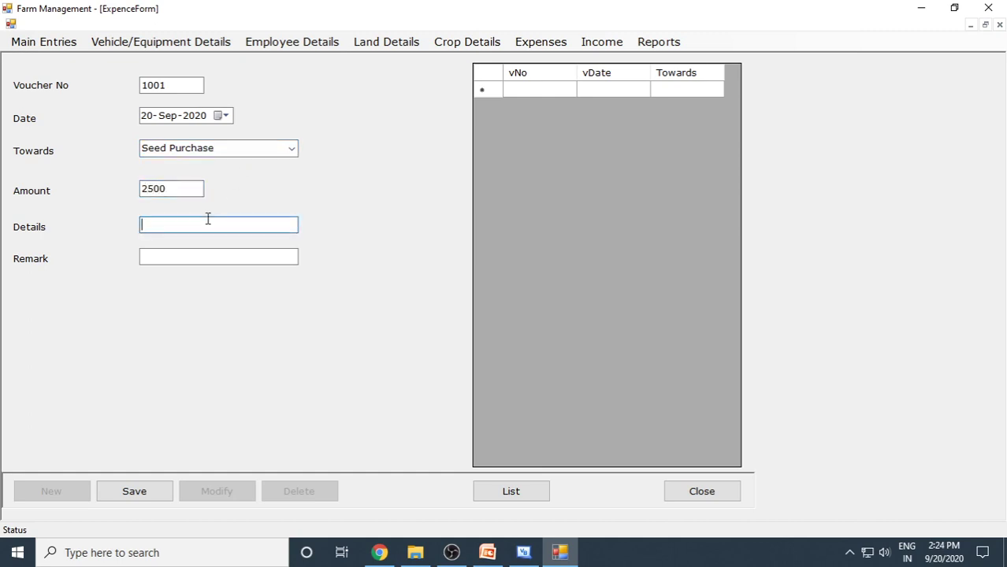
{"action": "type", "text": "purchased paddy seeds"}
{"action": "left_click", "coordinate": [240, 258]}
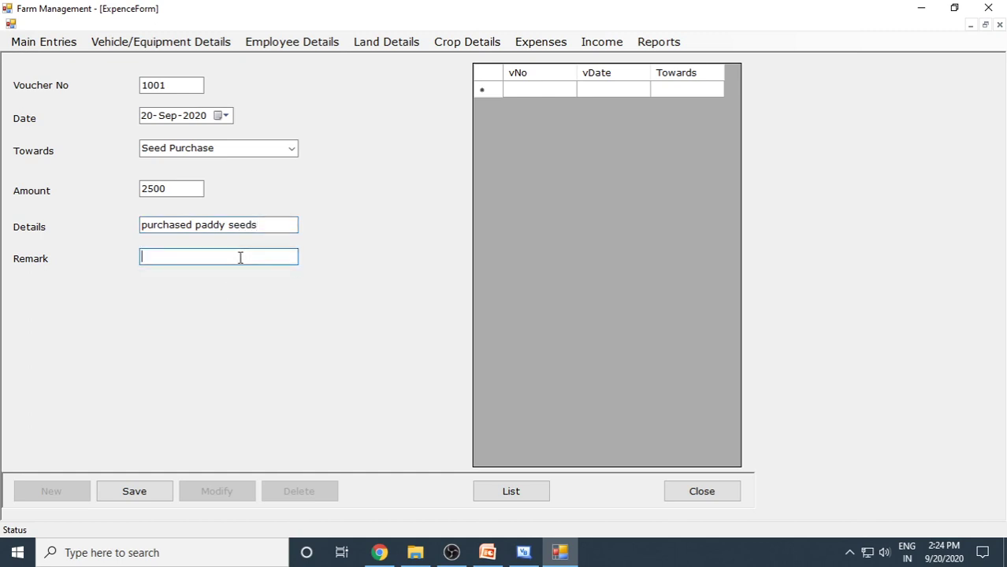
{"action": "type", "text": "4bags"}
{"action": "left_click", "coordinate": [156, 498]}
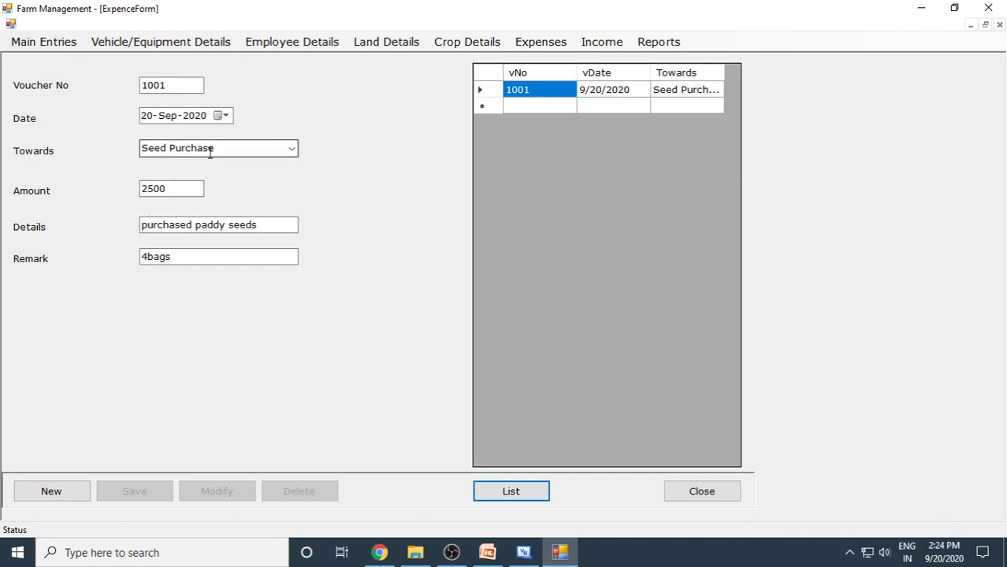
{"action": "left_click", "coordinate": [708, 496]}
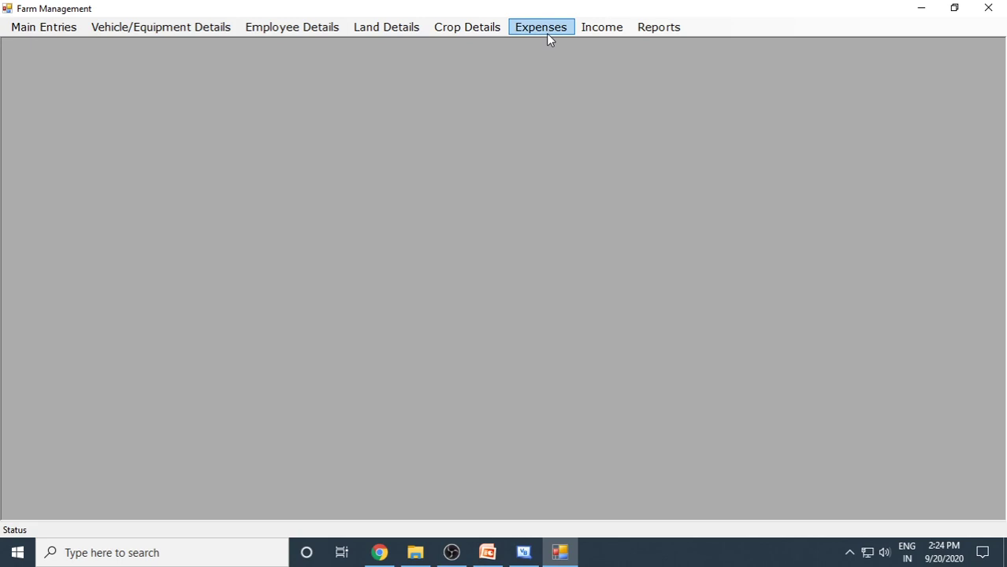
Start a new income voucher from 'Paddy Sale' for an amount of 25000.
{"action": "left_click", "coordinate": [616, 33]}
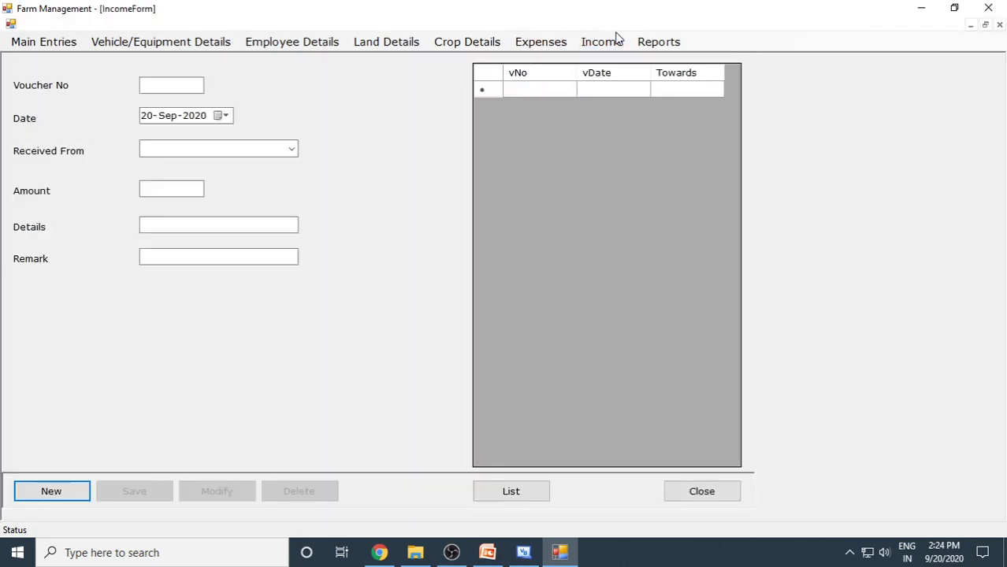
{"action": "left_click", "coordinate": [68, 492]}
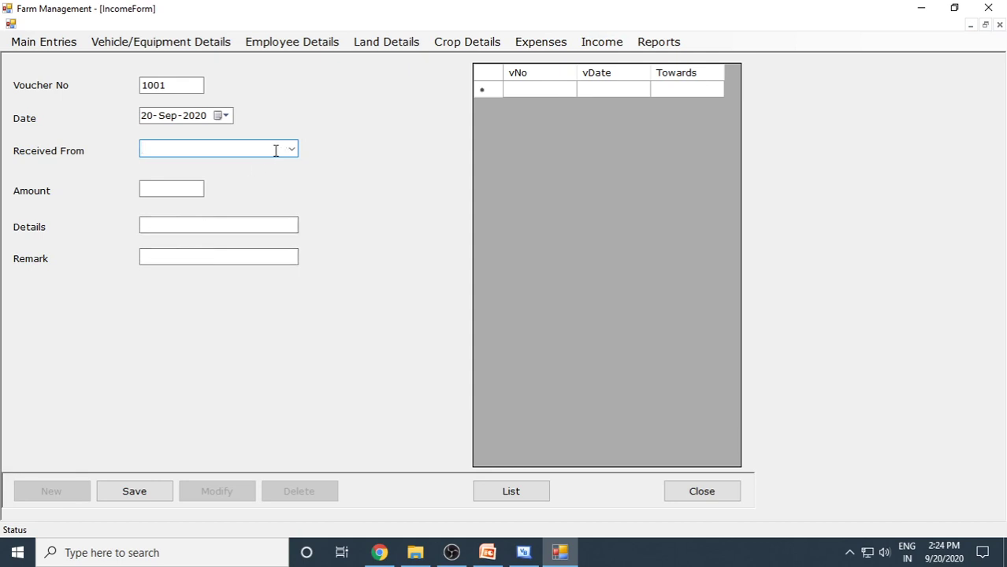
{"action": "type", "text": "Paddy Sales"}
{"action": "left_click", "coordinate": [200, 189]}
{"action": "type", "text": "25"}
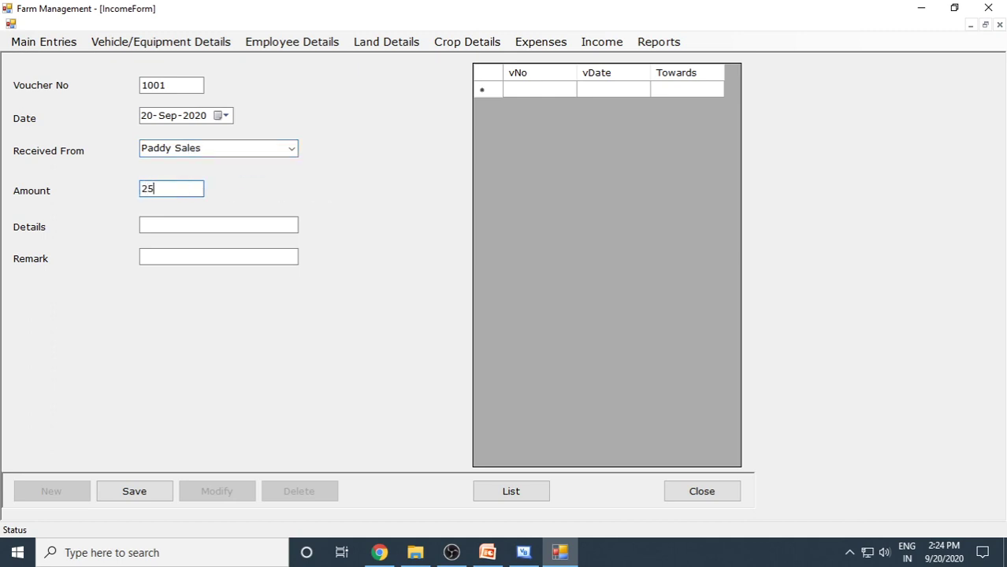
{"action": "type", "text": "000"}
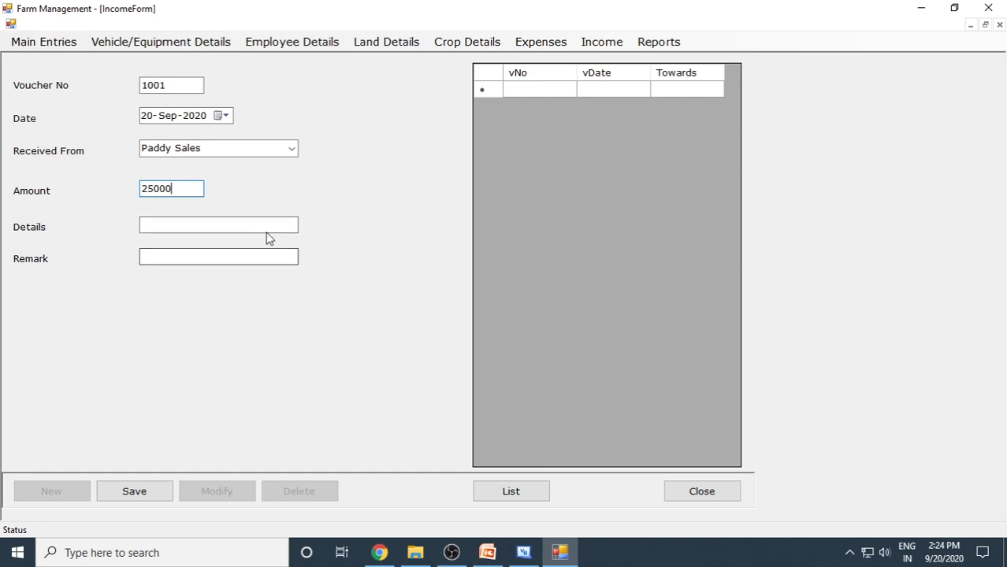
Add details 'by selling paddy' and remark '50bags', save the voucher and close the form.
{"action": "left_click", "coordinate": [265, 227]}
{"action": "type", "text": "b"}
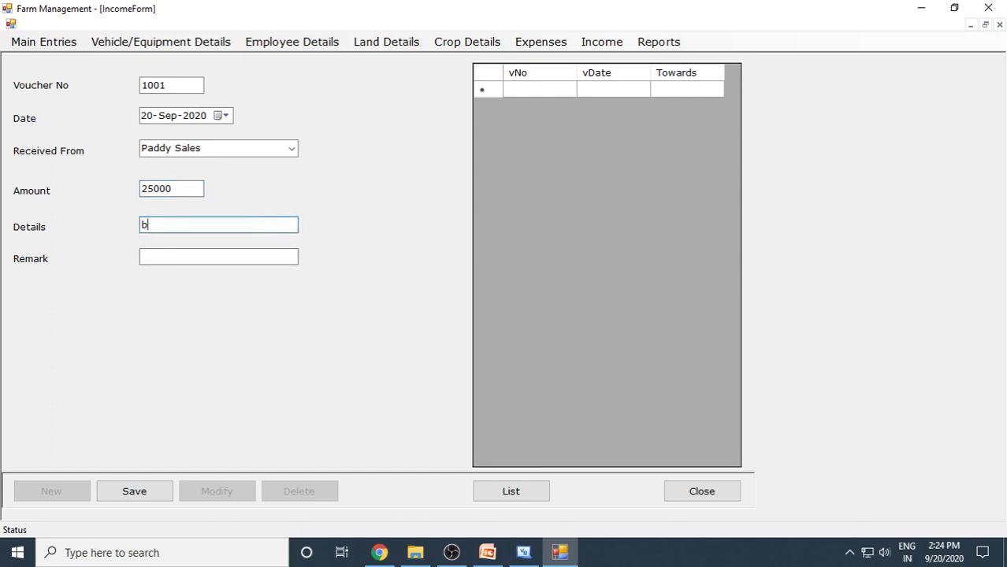
{"action": "type", "text": "y selling paddy"}
{"action": "left_click", "coordinate": [278, 260]}
{"action": "type", "text": "50"}
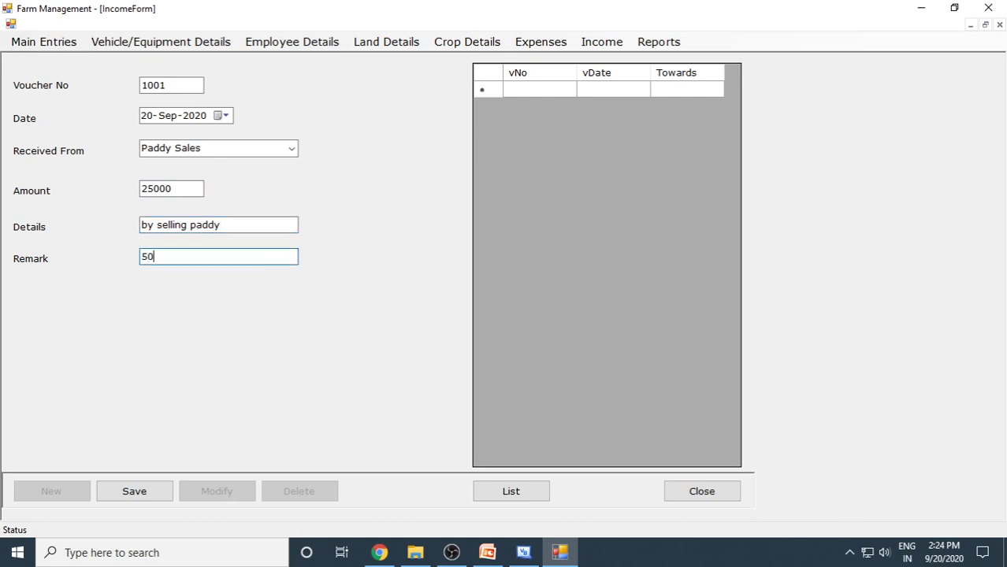
{"action": "type", "text": "bags"}
{"action": "left_click", "coordinate": [139, 494]}
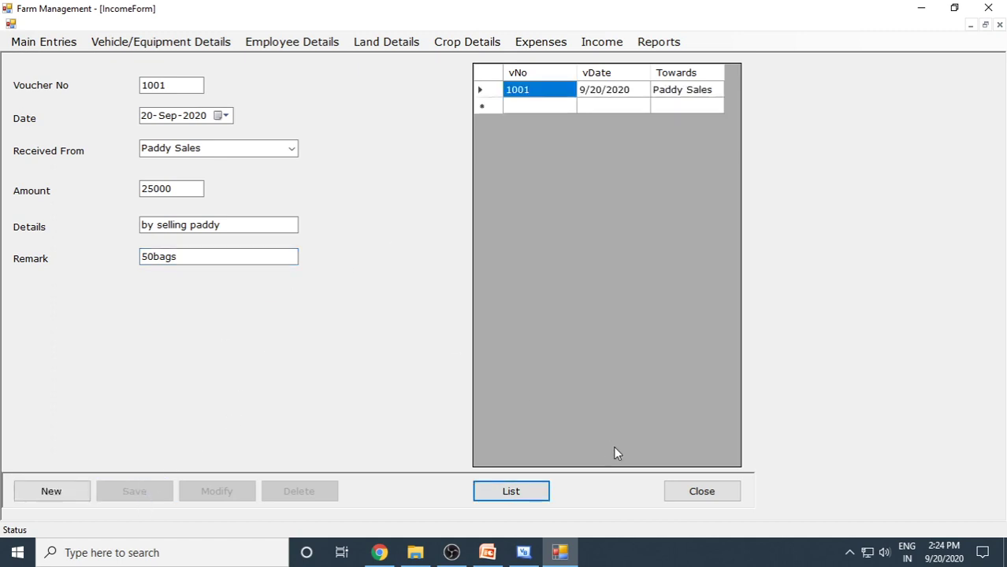
{"action": "left_click", "coordinate": [697, 490]}
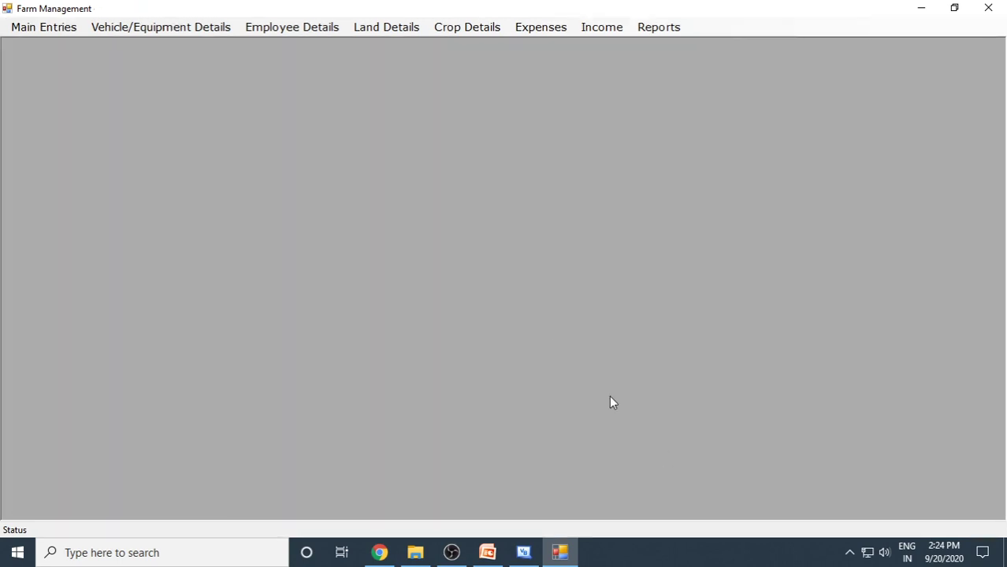
Display the Employee List report showing all employees, select their mobile numbers, then close it.
{"action": "left_click", "coordinate": [663, 30]}
{"action": "left_click", "coordinate": [717, 42]}
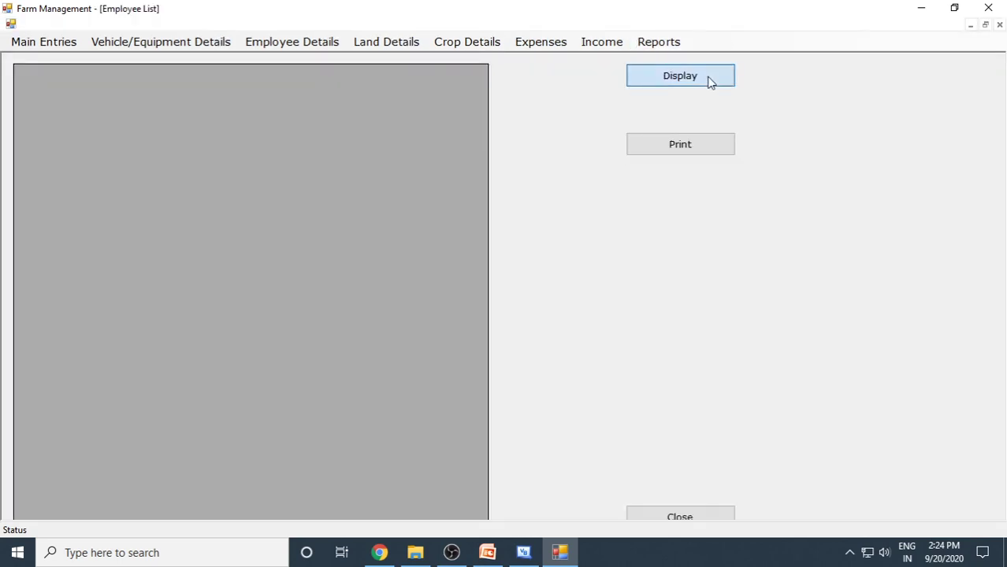
{"action": "left_click", "coordinate": [708, 79]}
{"action": "left_click_drag", "start_coordinate": [240, 92], "coordinate": [240, 111]}
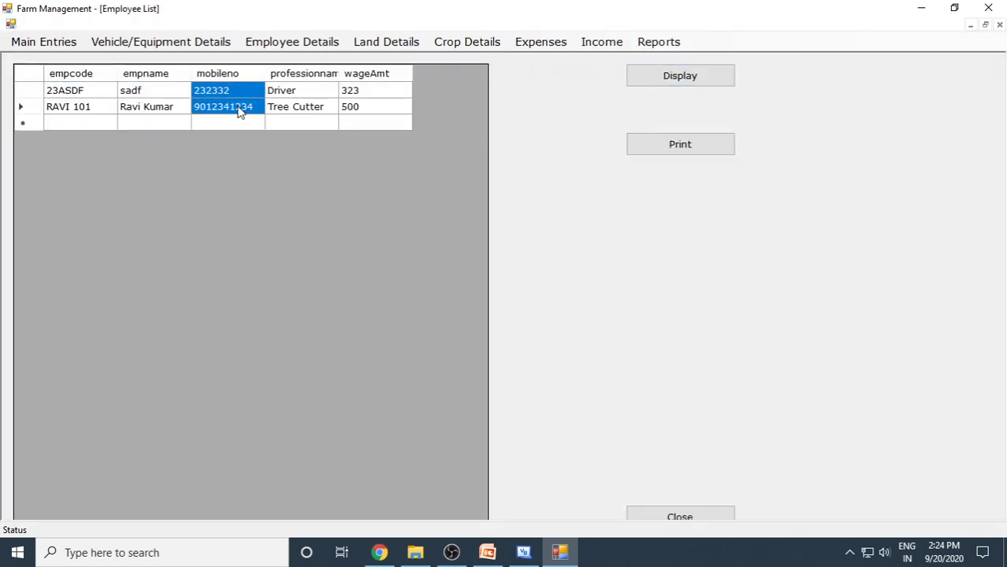
{"action": "left_click", "coordinate": [703, 519]}
Display the Vehicle List report showing all vehicles, then close it.
{"action": "left_click", "coordinate": [657, 27]}
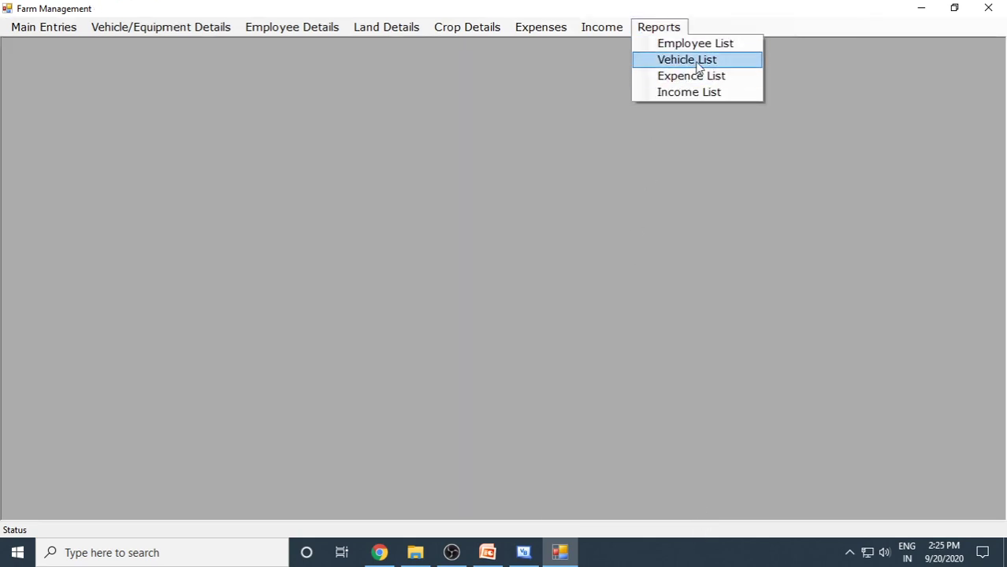
{"action": "left_click", "coordinate": [697, 60]}
{"action": "left_click", "coordinate": [698, 74]}
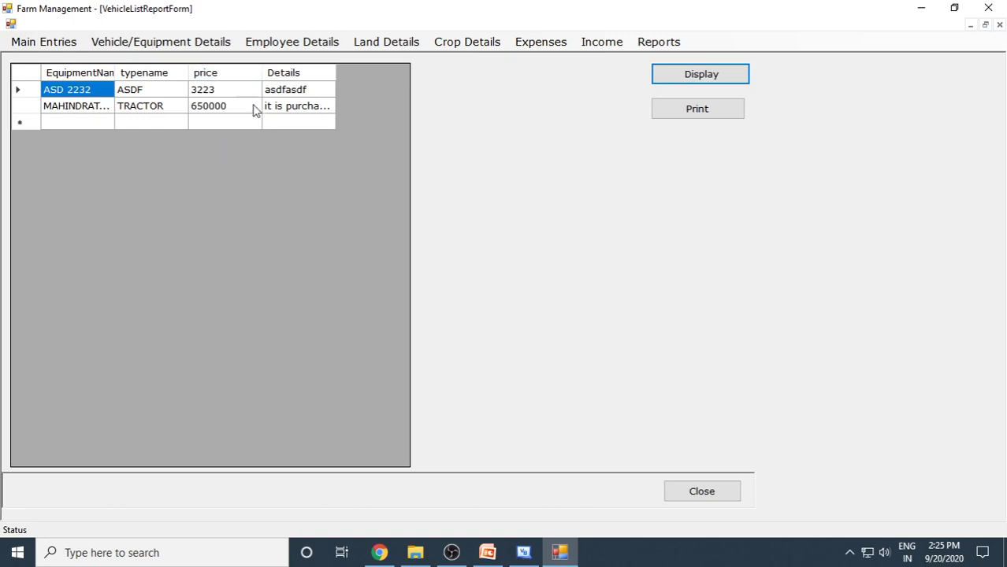
{"action": "left_click", "coordinate": [724, 492]}
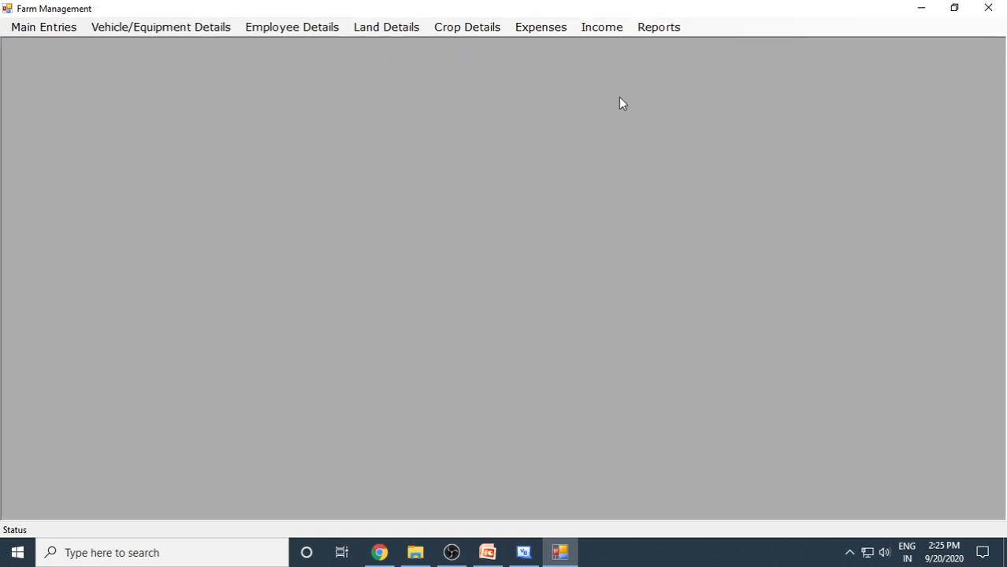
Show the expense report from 01-Sep-2020, view its print preview, then close both.
{"action": "left_click", "coordinate": [651, 26]}
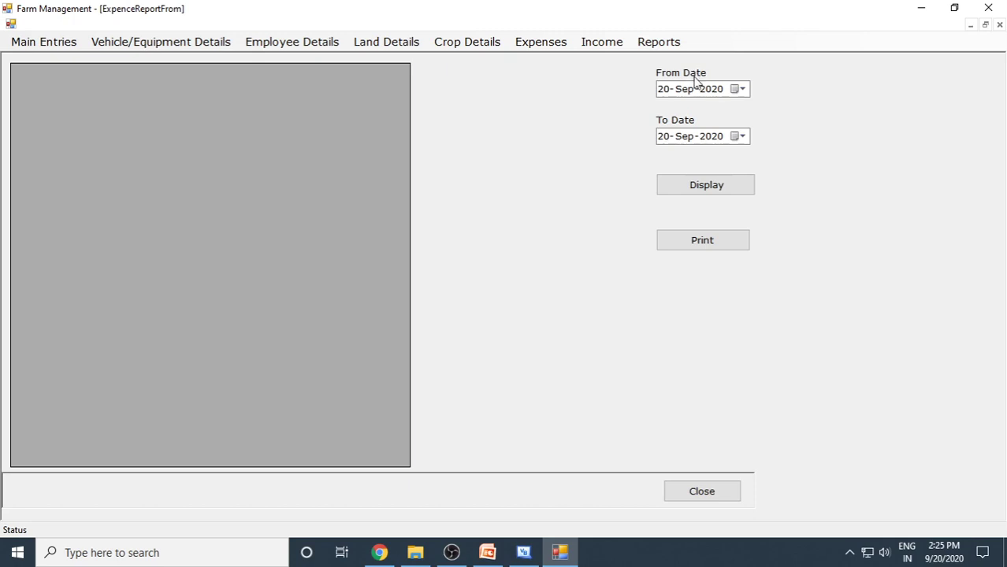
{"action": "left_click", "coordinate": [703, 189]}
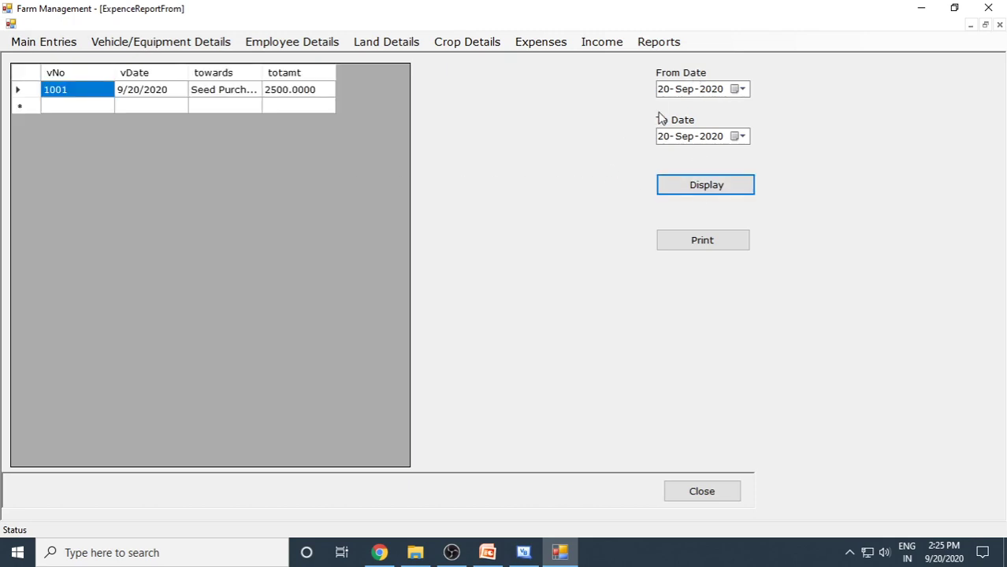
{"action": "left_click", "coordinate": [664, 89]}
{"action": "type", "text": "01"}
{"action": "left_click", "coordinate": [695, 185]}
{"action": "left_click", "coordinate": [711, 240]}
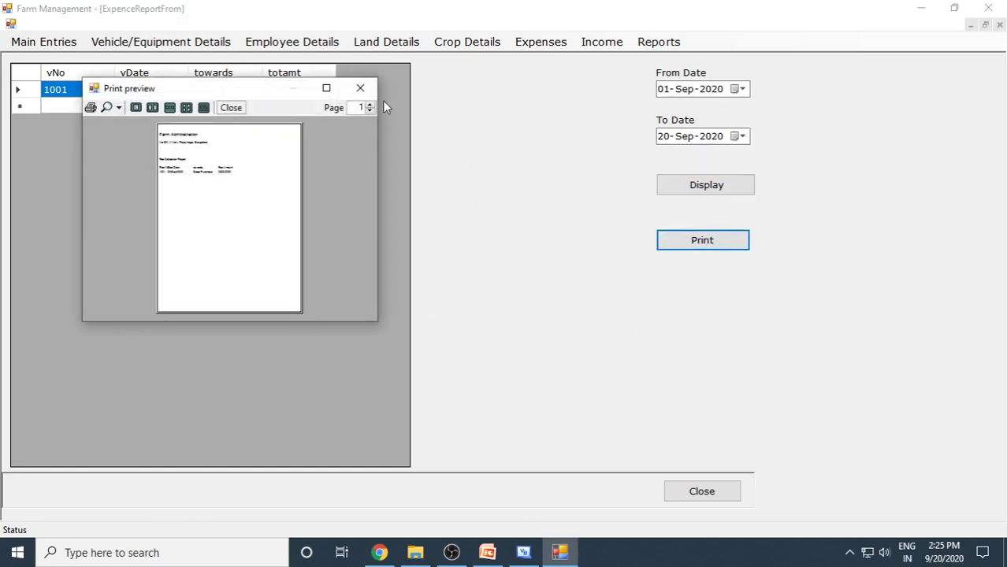
{"action": "left_click", "coordinate": [360, 88]}
{"action": "left_click", "coordinate": [713, 496]}
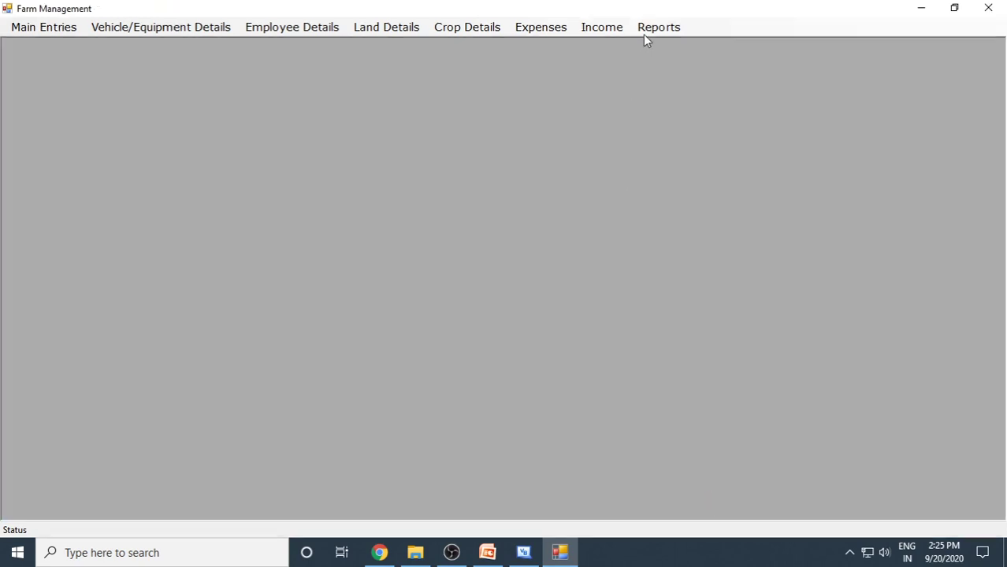
Display the Income List report for the chosen dates, then close it.
{"action": "left_click", "coordinate": [654, 38]}
{"action": "left_click", "coordinate": [678, 91]}
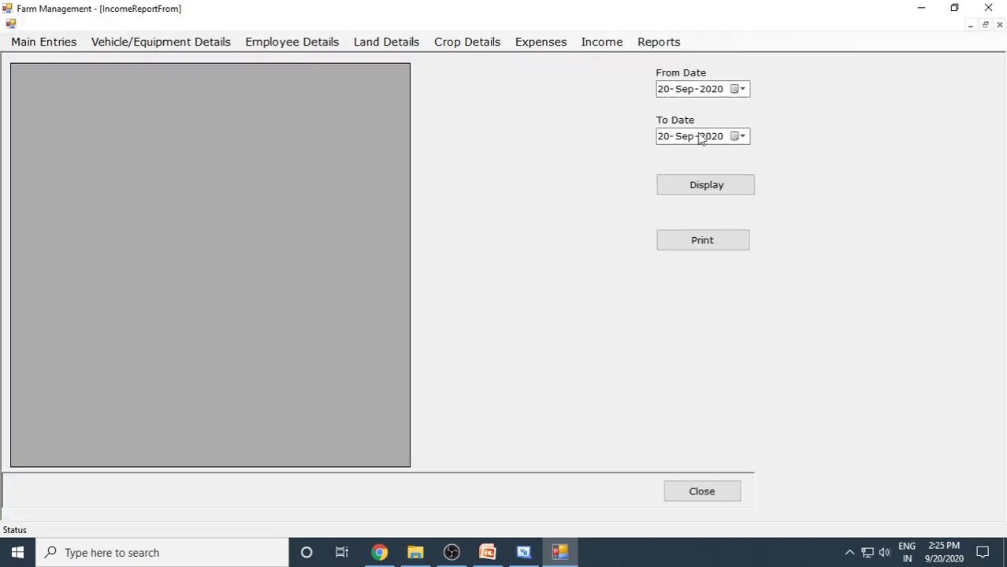
{"action": "left_click", "coordinate": [707, 188]}
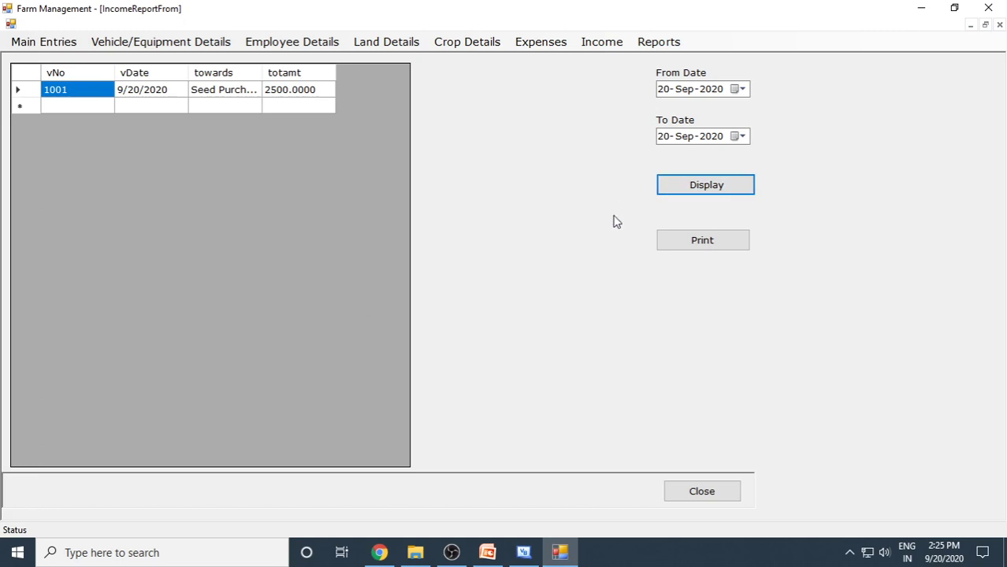
{"action": "left_click", "coordinate": [703, 491]}
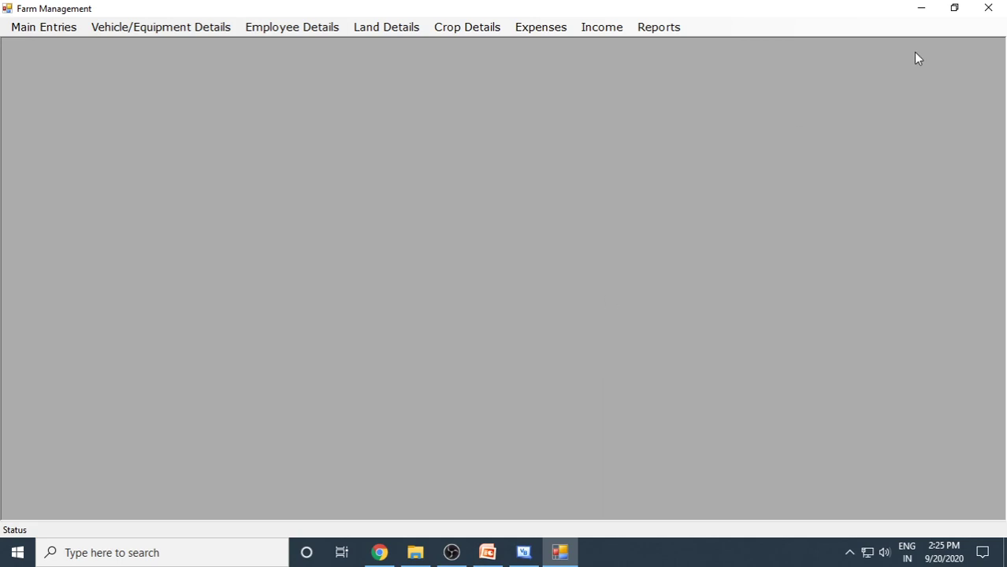
Exit the Farm Management app back to the LoginForm code and switch to the PowerPoint presentation.
{"action": "left_click", "coordinate": [988, 8]}
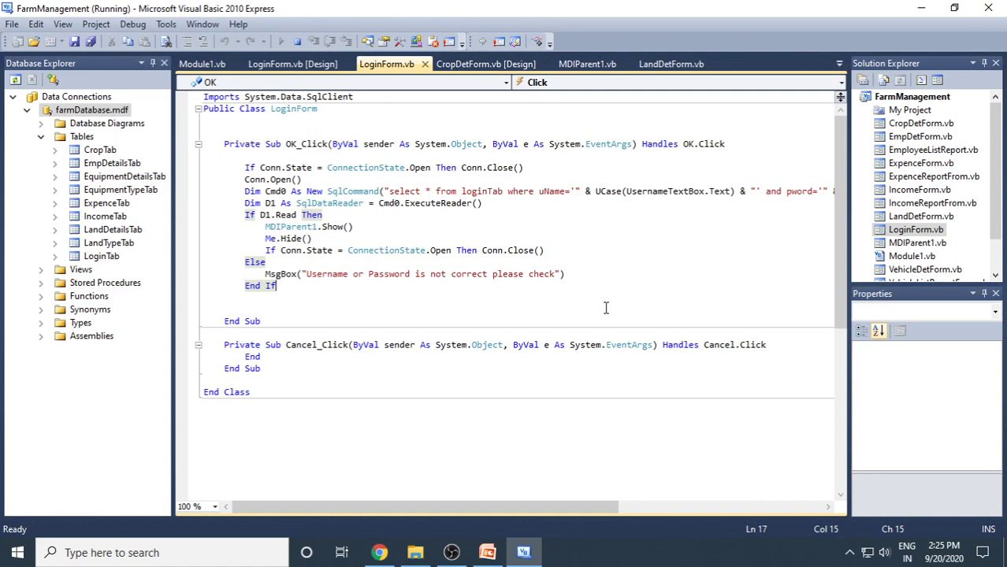
{"action": "left_click", "coordinate": [614, 299]}
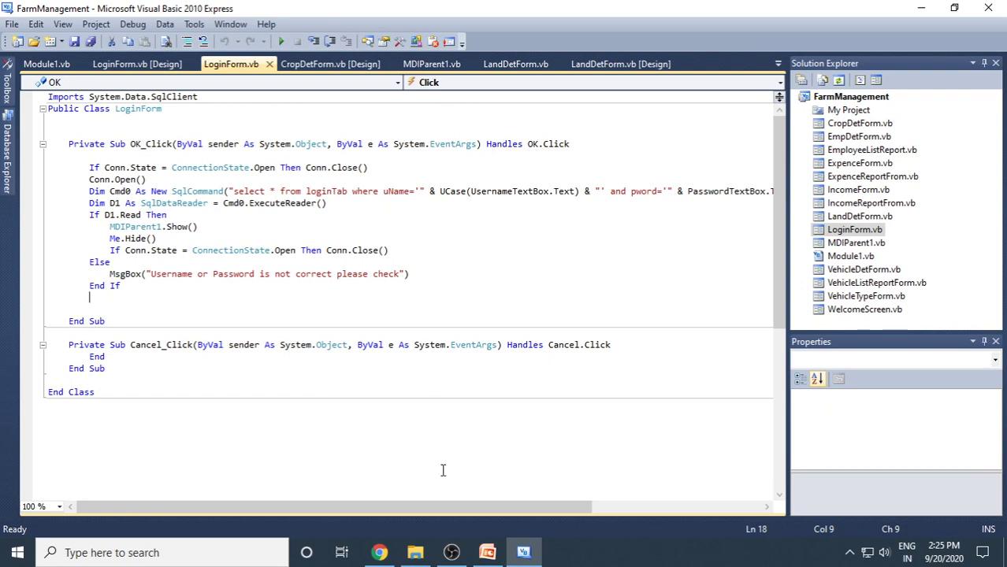
{"action": "left_click", "coordinate": [486, 553]}
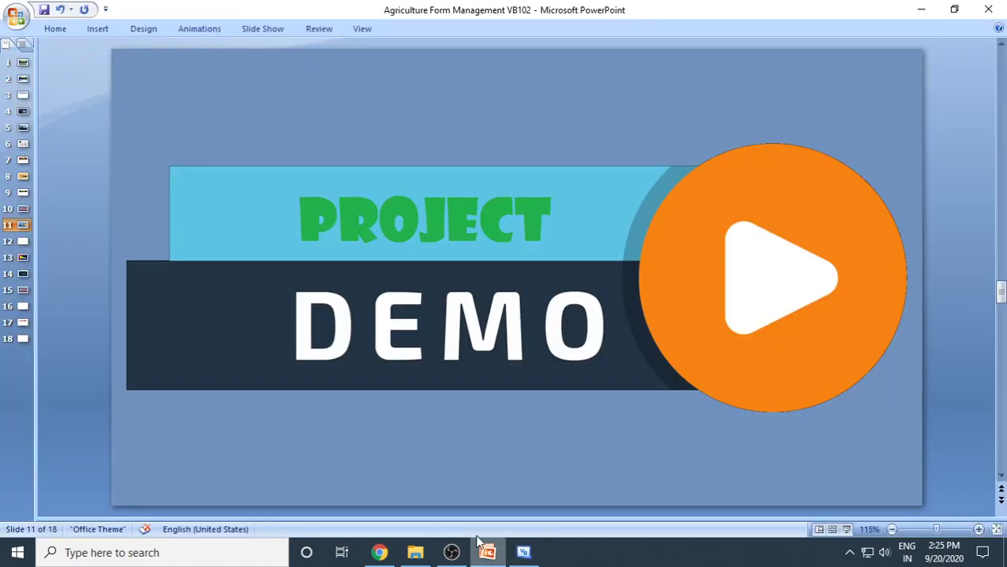
Go through slide 13's contact details to slide 14, 'Thank You For Watching!'.
{"action": "left_click", "coordinate": [24, 256]}
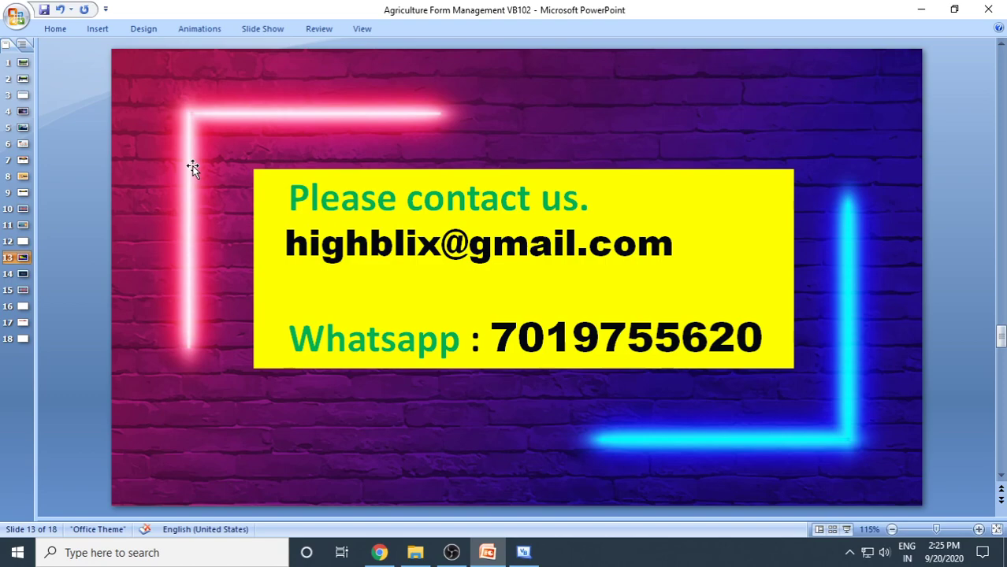
{"action": "left_click", "coordinate": [22, 275]}
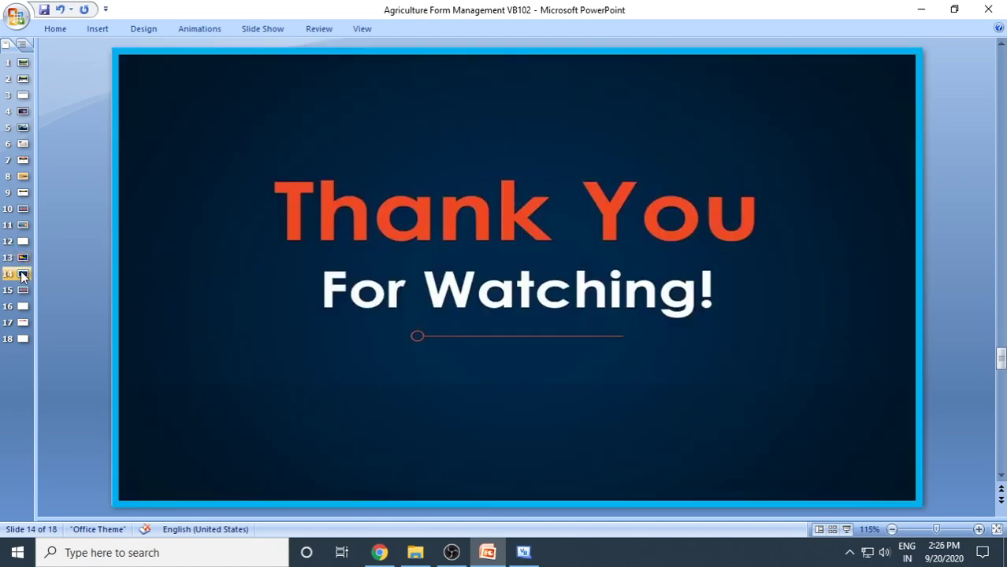